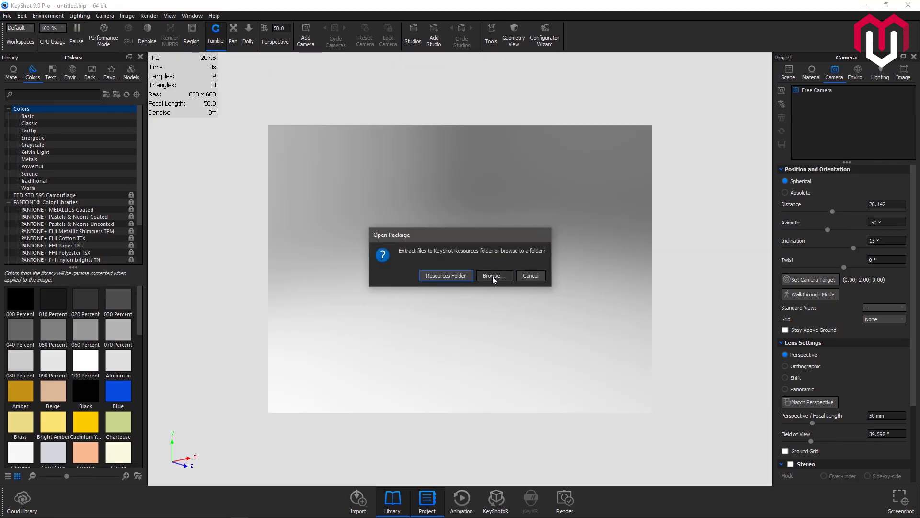
Extract the chair package to the Resources Folder and discard changes to the untitled scene
click(451, 277)
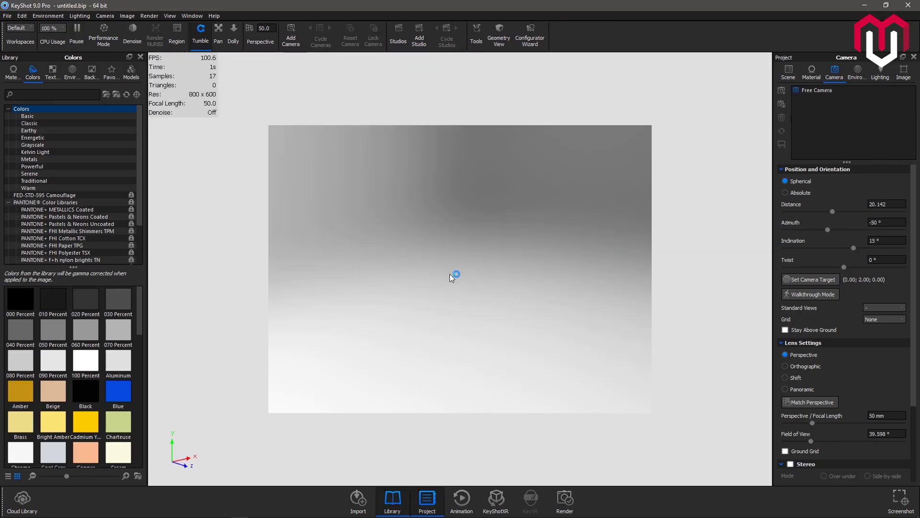
click(489, 276)
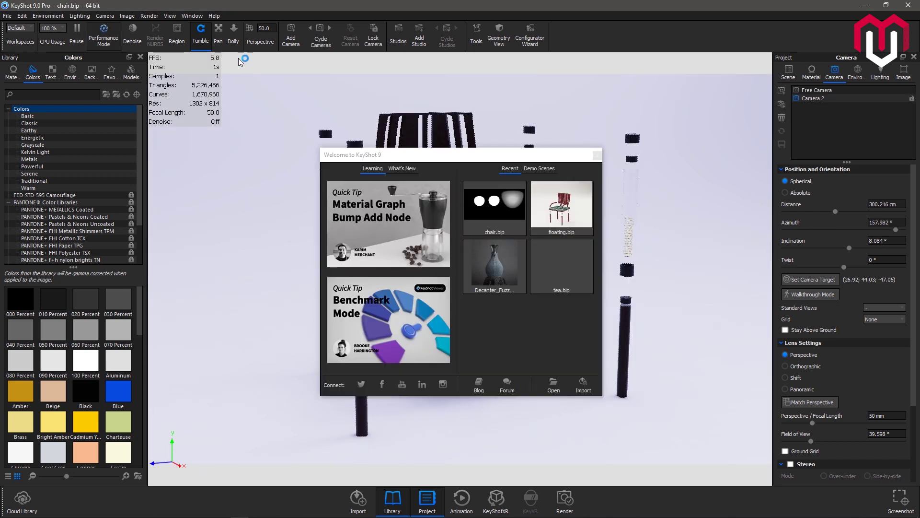
click(596, 155)
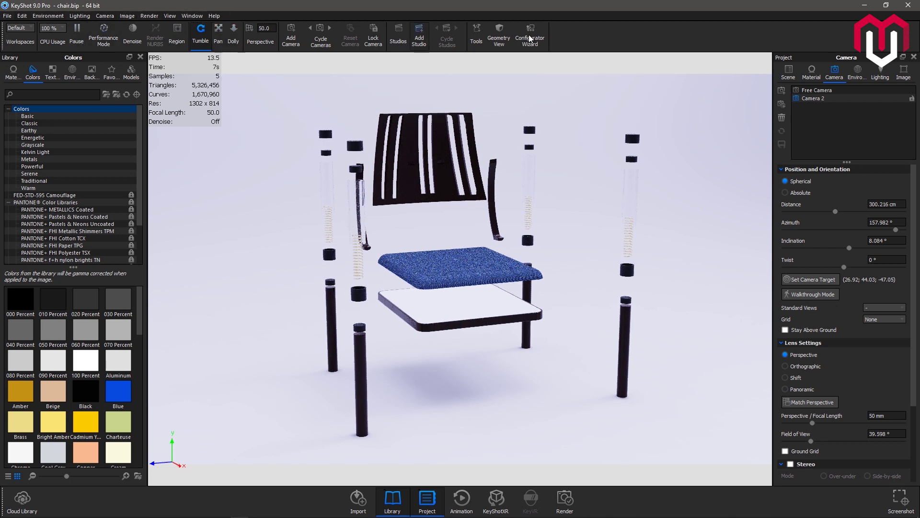
click(192, 16)
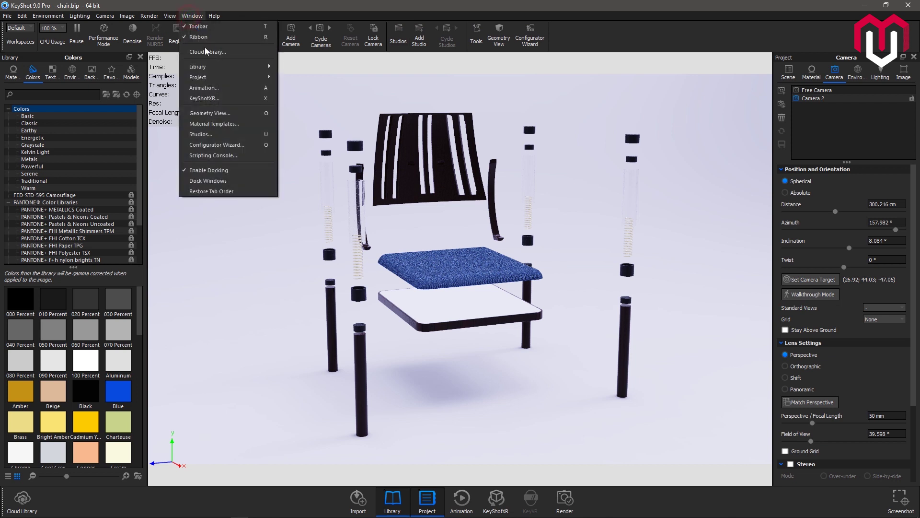
click(203, 33)
click(191, 16)
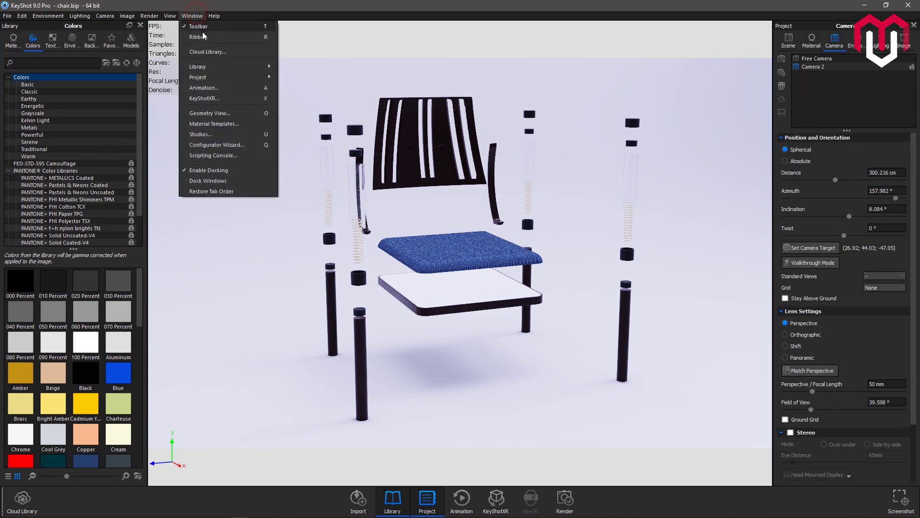
click(192, 16)
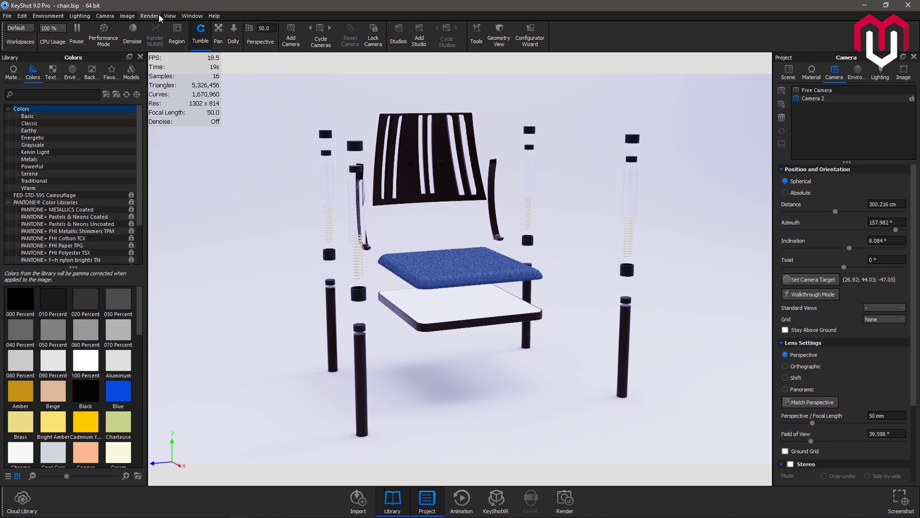
click(192, 16)
click(197, 37)
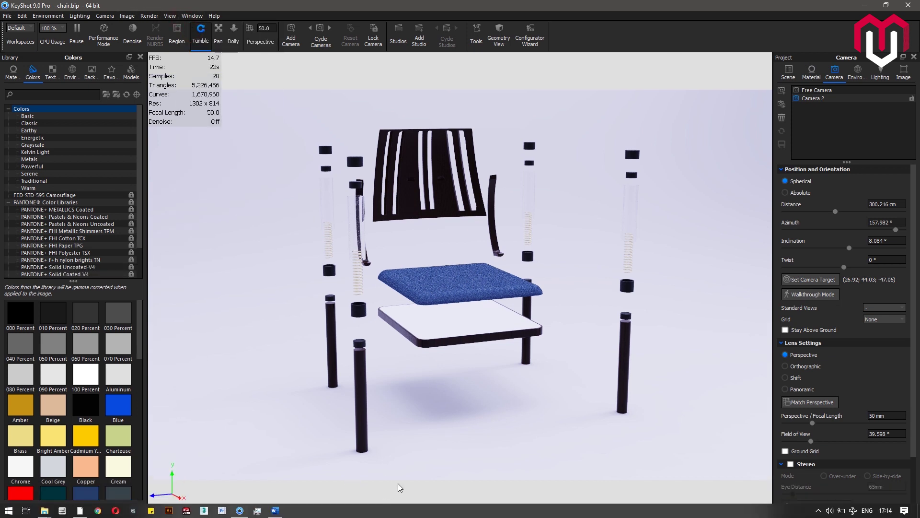
click(191, 15)
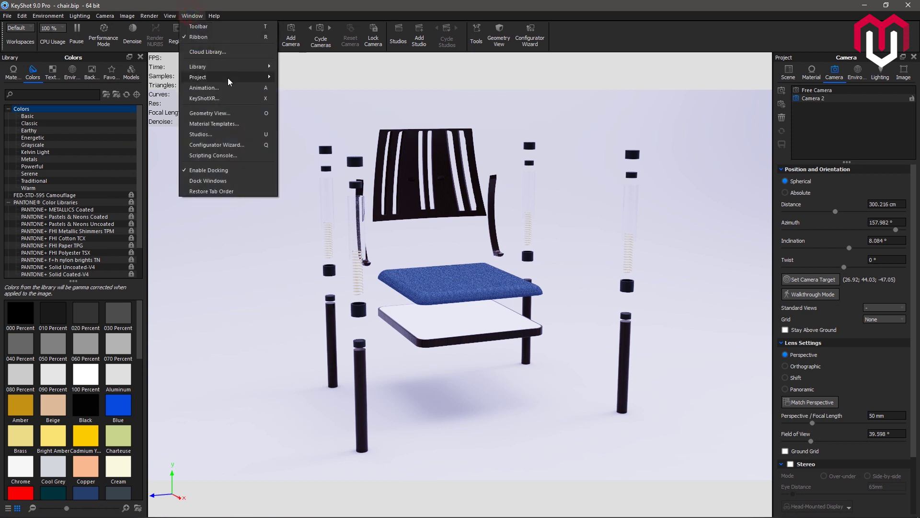
click(218, 36)
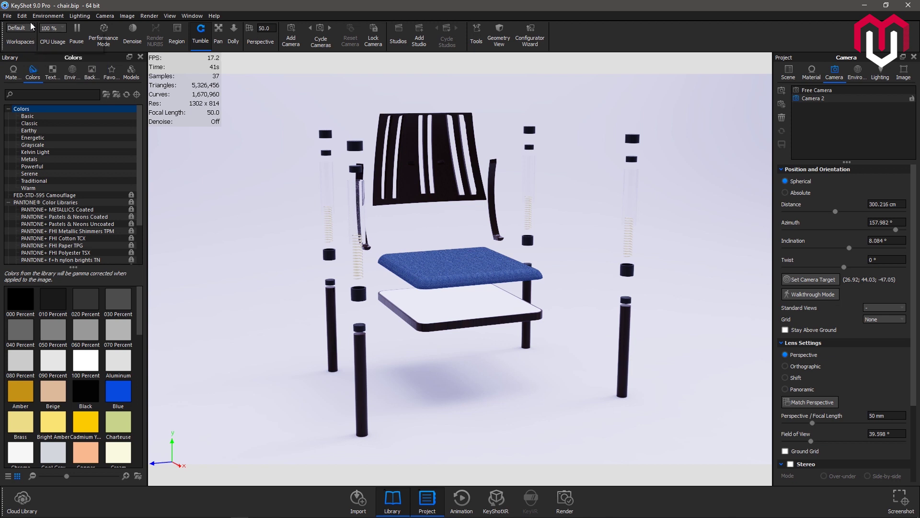
Switch to the Compact workspace layout and bring up the Library side panel
click(31, 27)
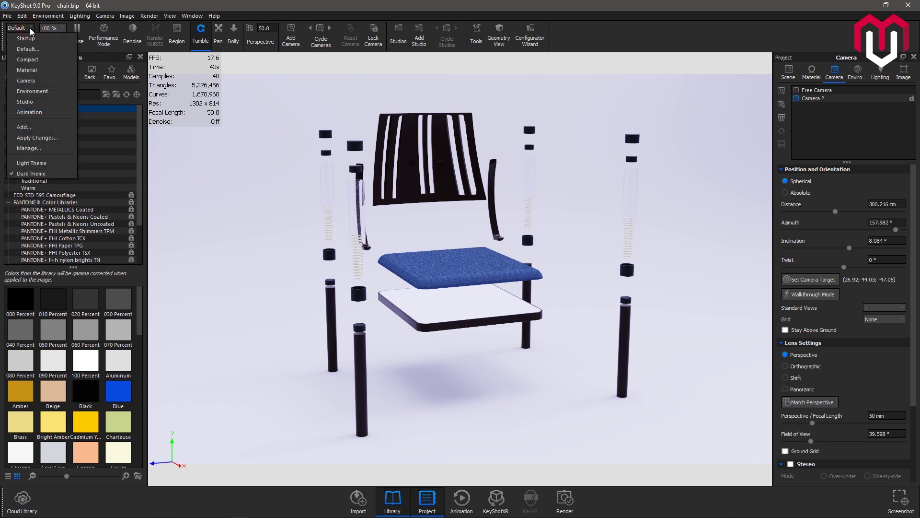
click(43, 59)
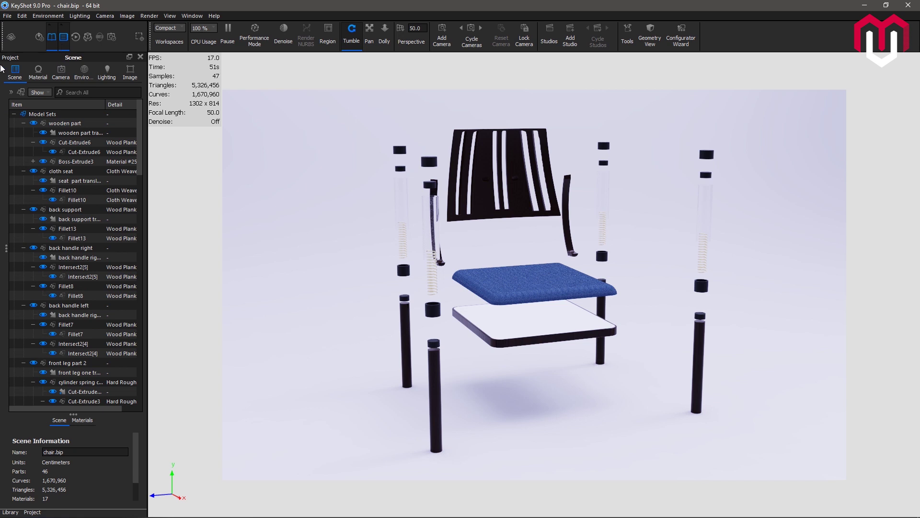
click(64, 37)
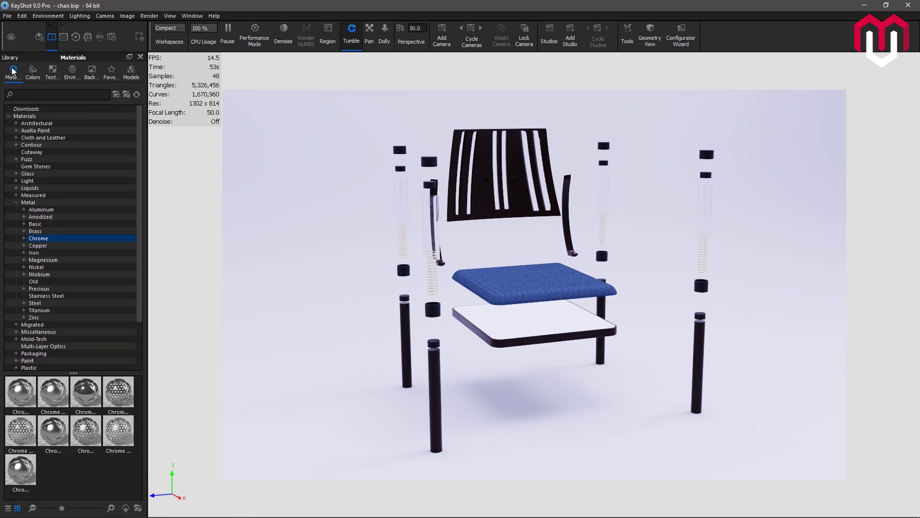
Show the material library in the side panel and restore the Default workspace
click(60, 46)
click(53, 48)
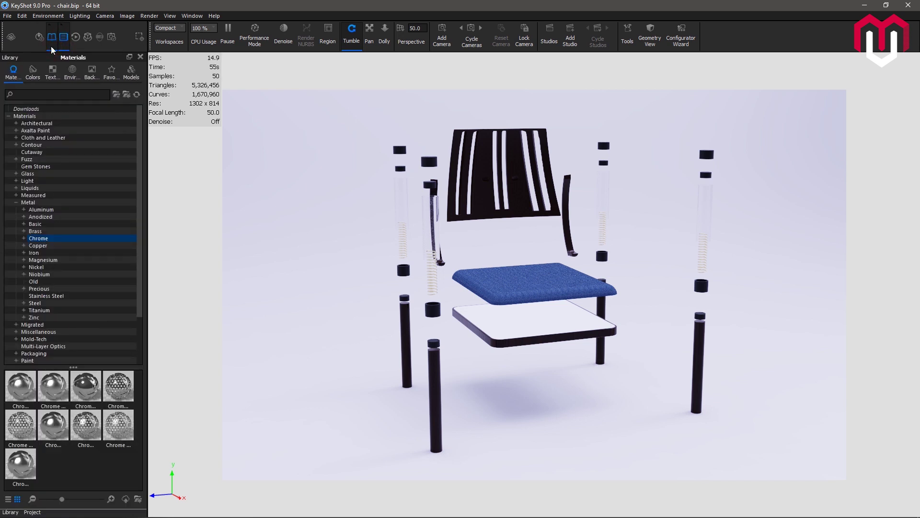
click(168, 28)
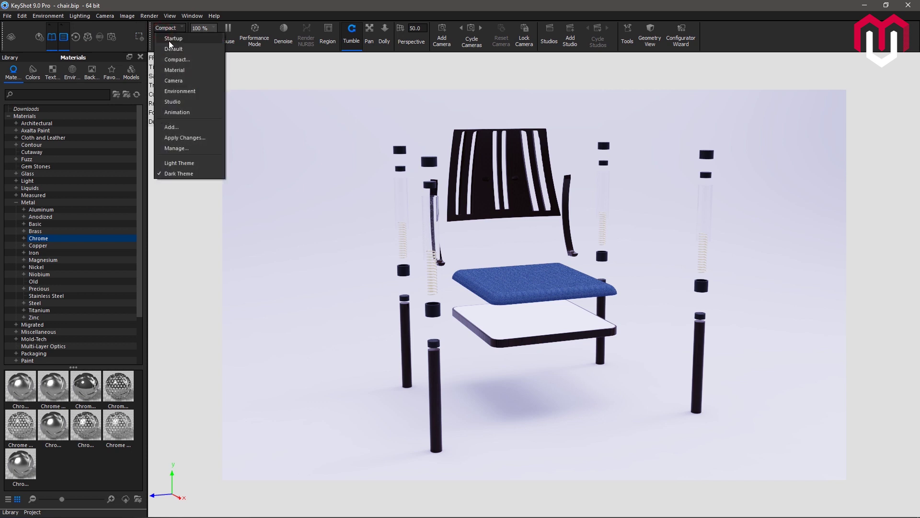
click(173, 48)
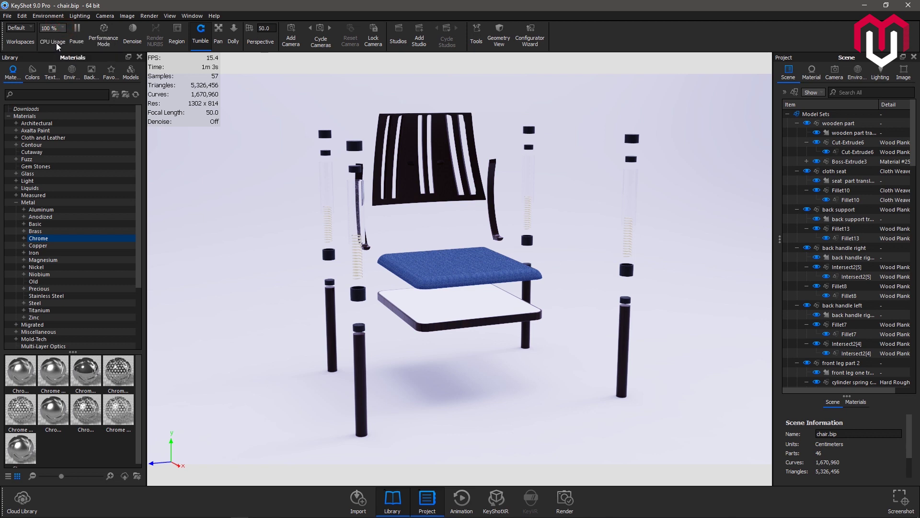
Keep CPU usage at 100 % and orbit the exploded chair to a near-front view
click(60, 30)
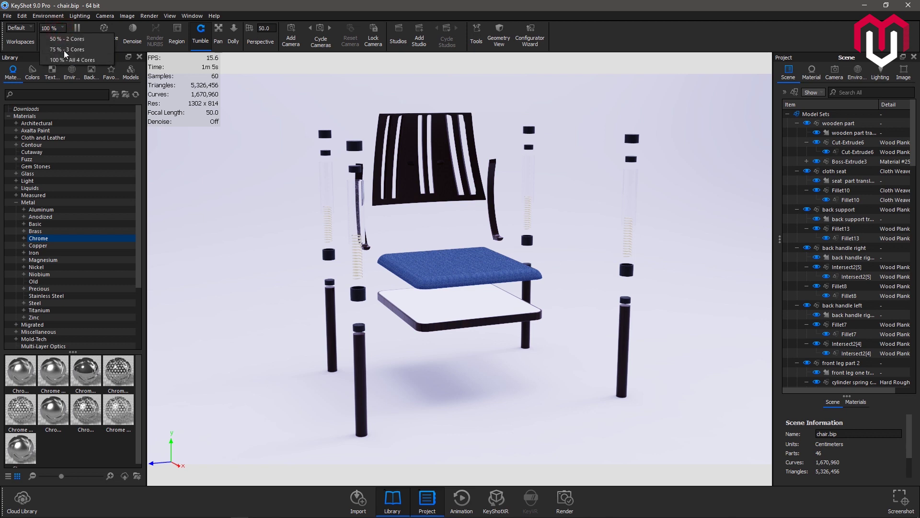
click(257, 6)
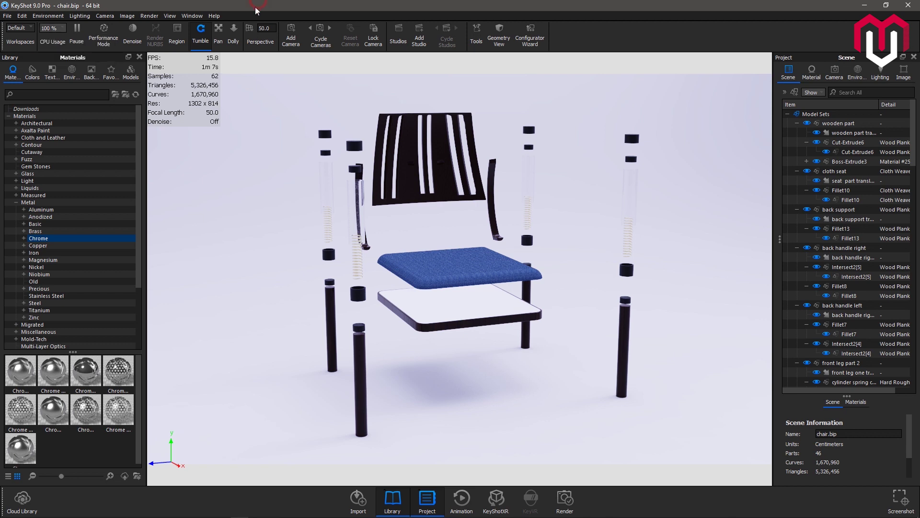
drag(415, 326, 297, 323)
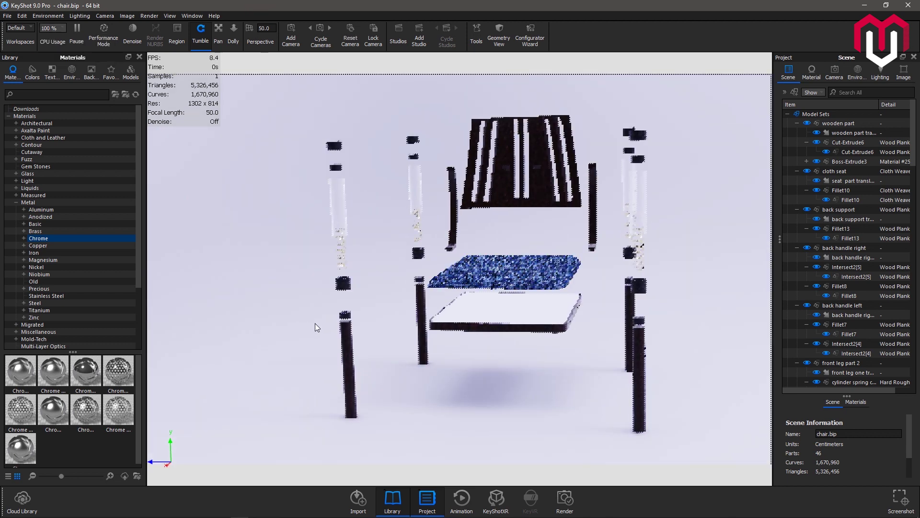
drag(376, 326, 536, 315)
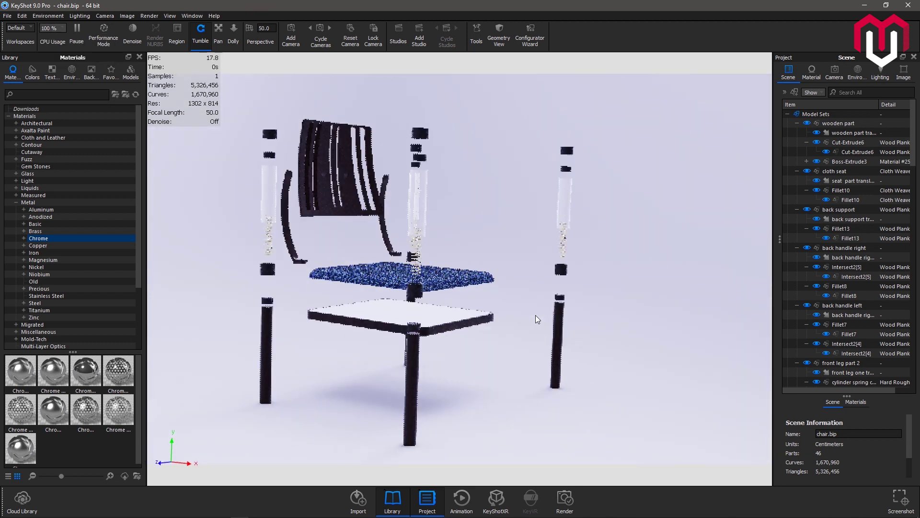
drag(426, 335, 314, 335)
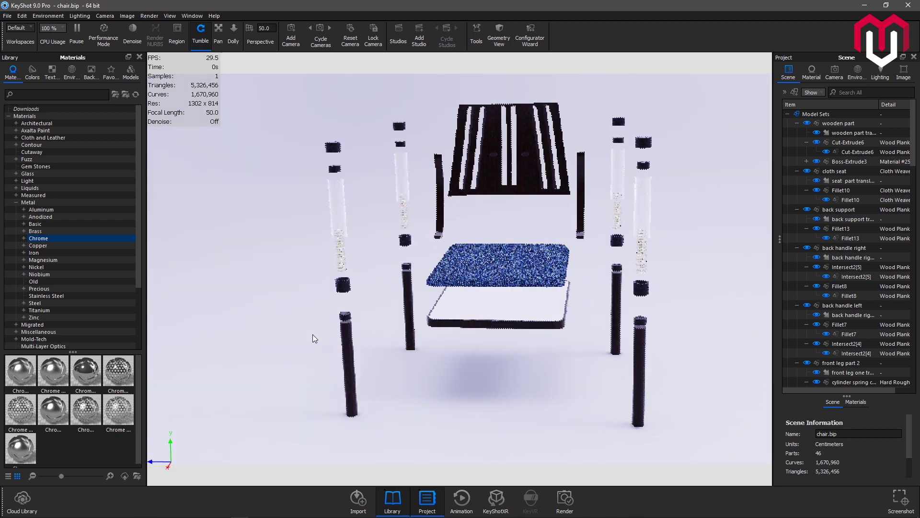
click(469, 270)
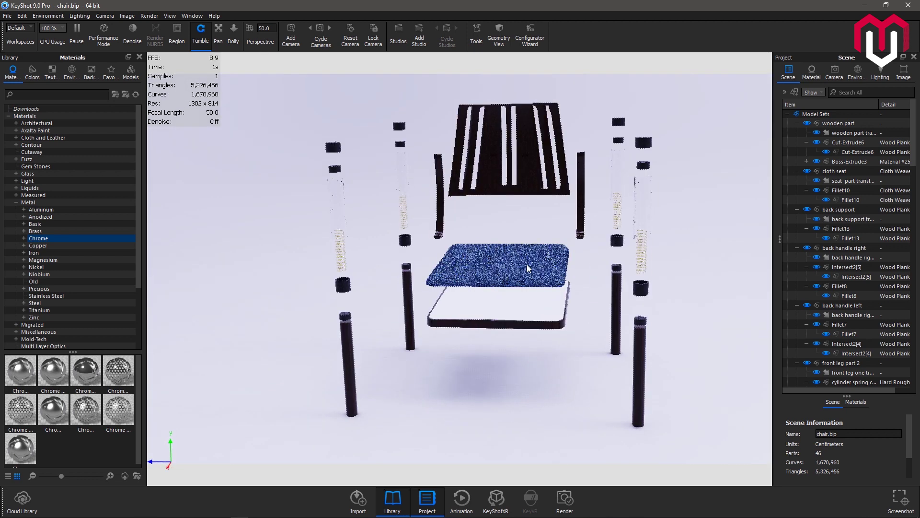
scroll(571, 271, down, 3)
scroll(571, 267, up, 4)
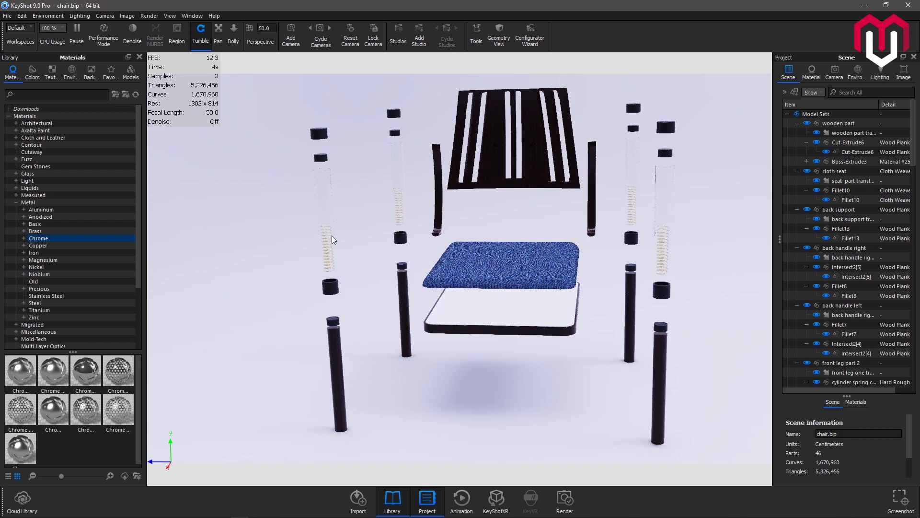
Pause and resume the real-time render, then turn on Performance Mode
click(79, 40)
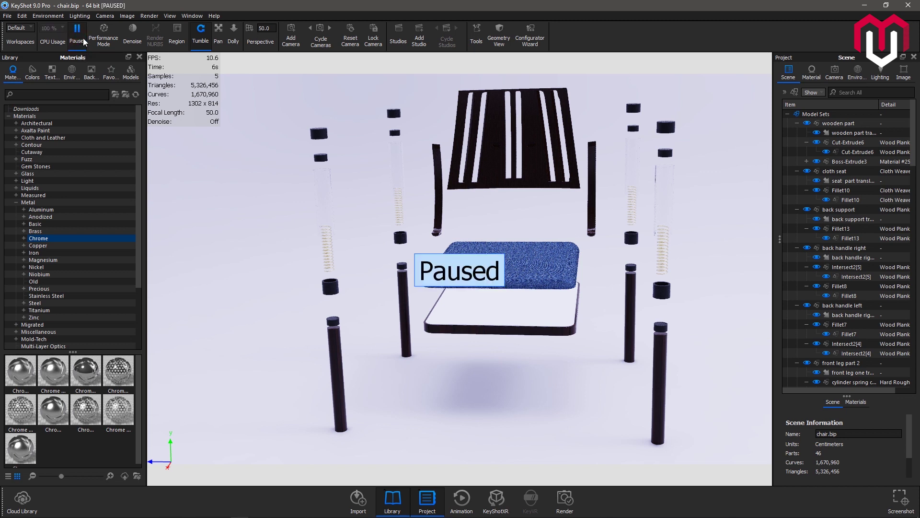
click(84, 42)
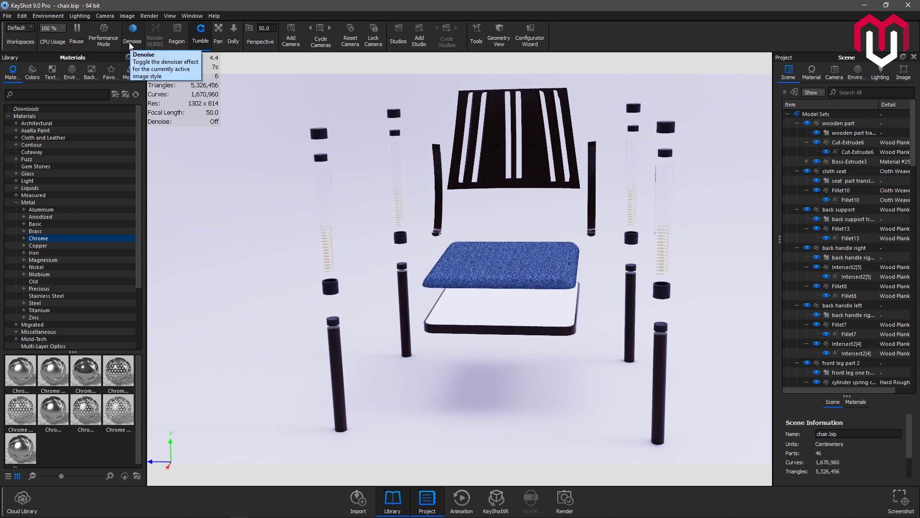
click(104, 38)
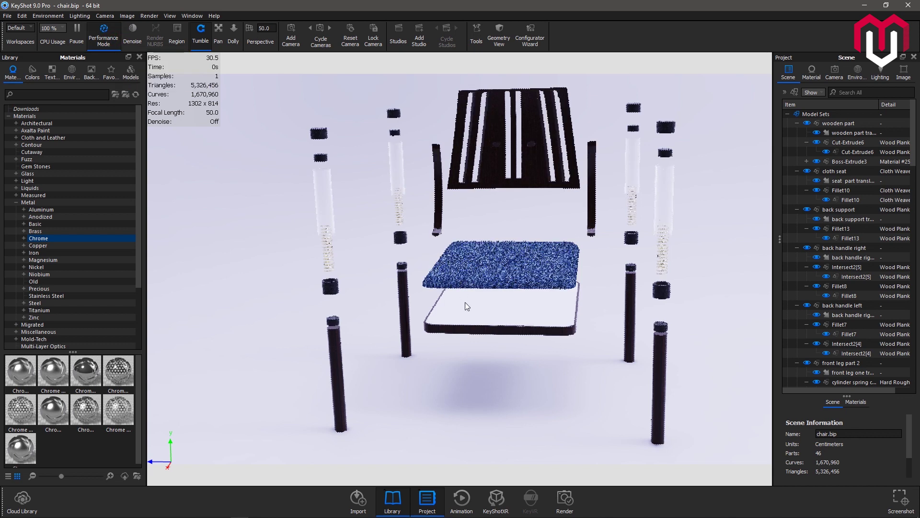
Orbit the exploded chair to a straight frontal view
mouse_move(474, 312)
mouse_down()
mouse_move(553, 309)
mouse_move(586, 289)
mouse_move(498, 296)
mouse_move(462, 321)
mouse_up()
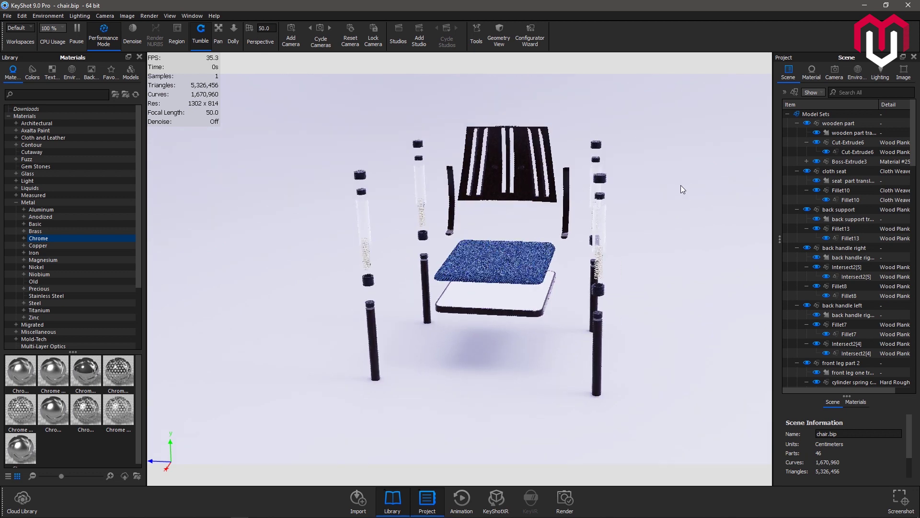
drag(652, 271, 723, 230)
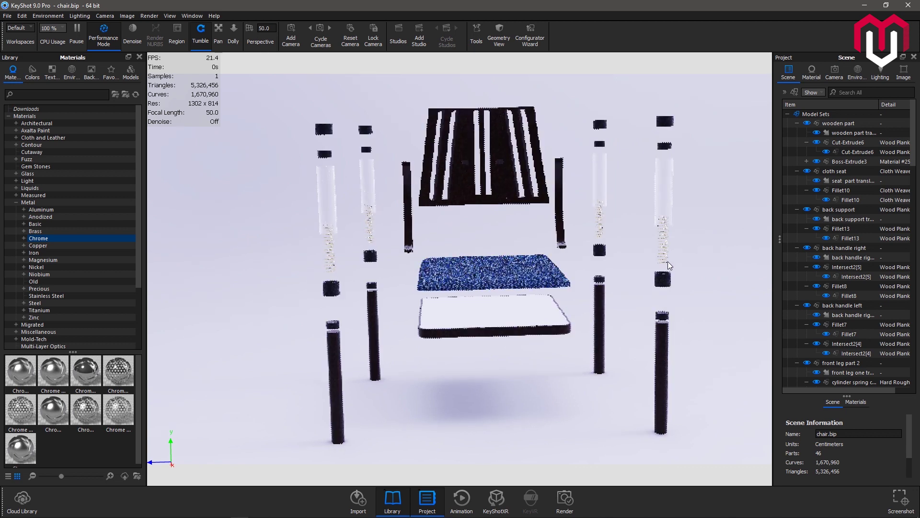
drag(640, 269, 558, 265)
mouse_move(487, 365)
mouse_down()
mouse_move(376, 370)
mouse_move(384, 403)
mouse_move(450, 406)
mouse_move(482, 360)
mouse_up()
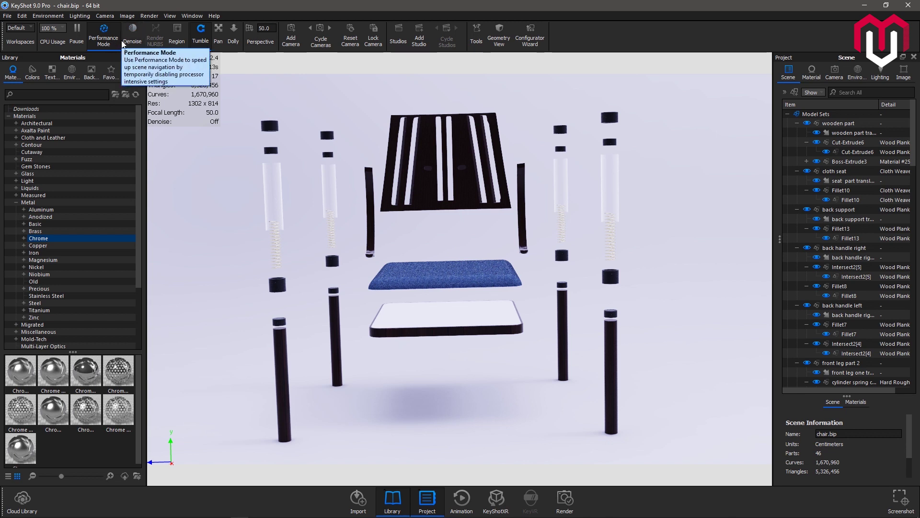
Turn Performance Mode off so the chair refines with full shading and shadows
click(115, 43)
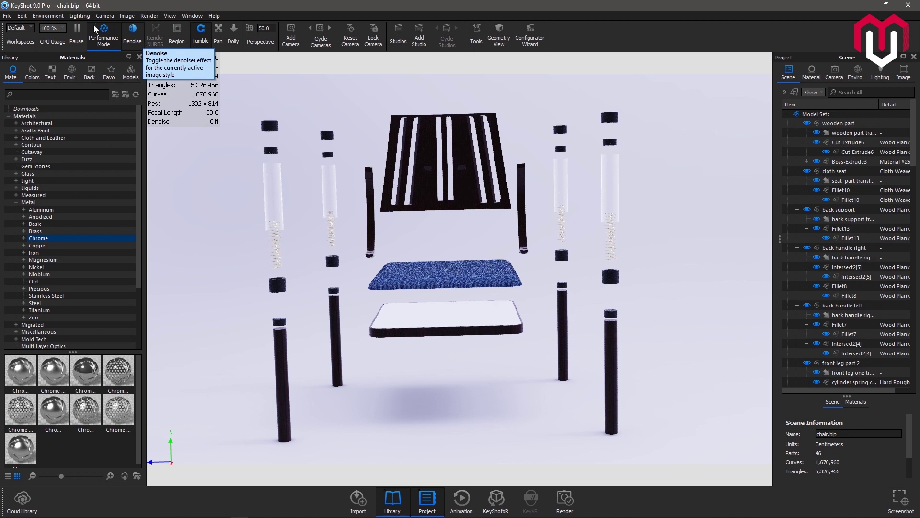
click(110, 44)
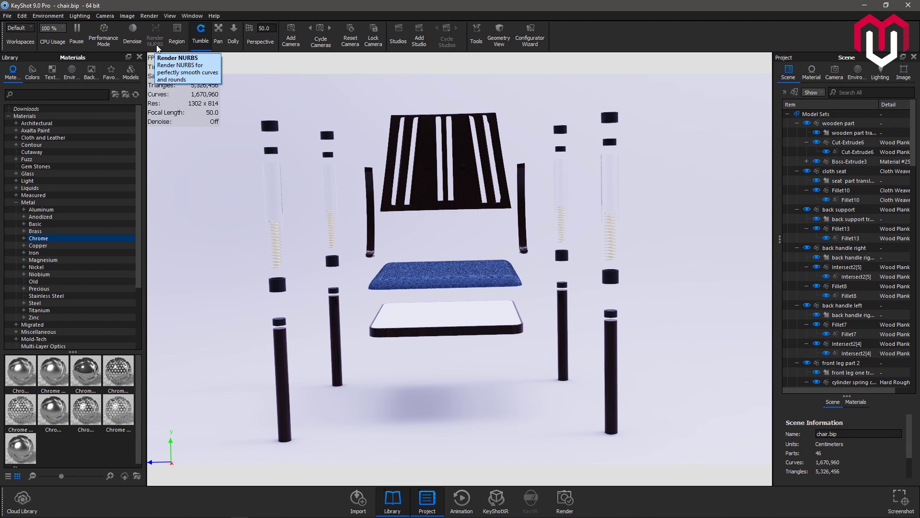
Limit rendering to a small region around the backrest, then turn Region rendering off
click(182, 42)
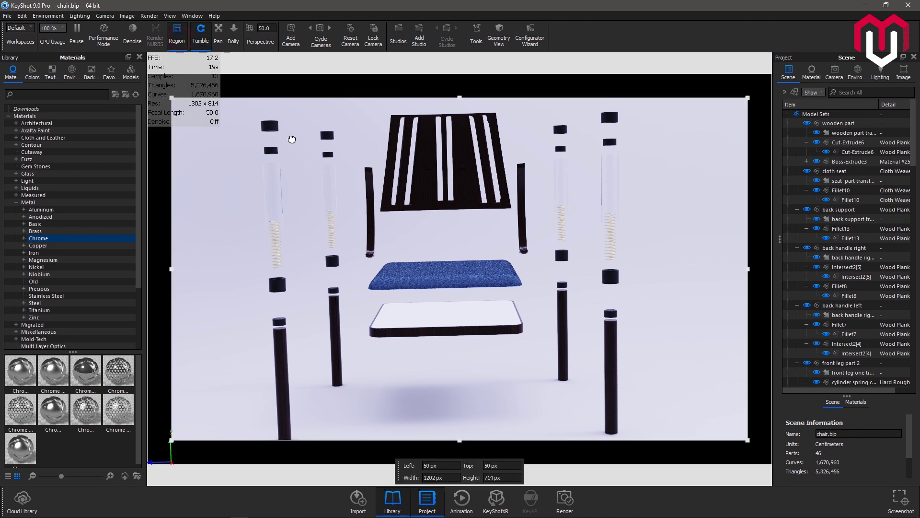
drag(168, 97, 295, 146)
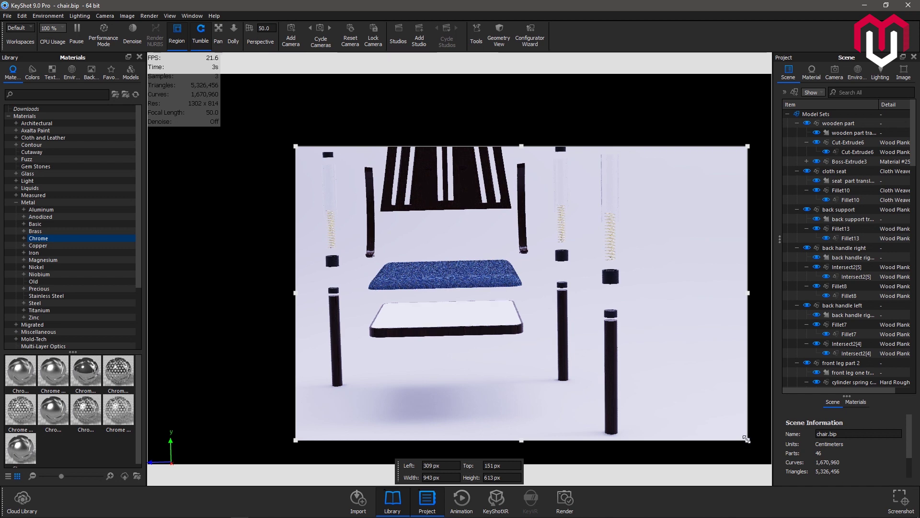
drag(747, 438, 448, 251)
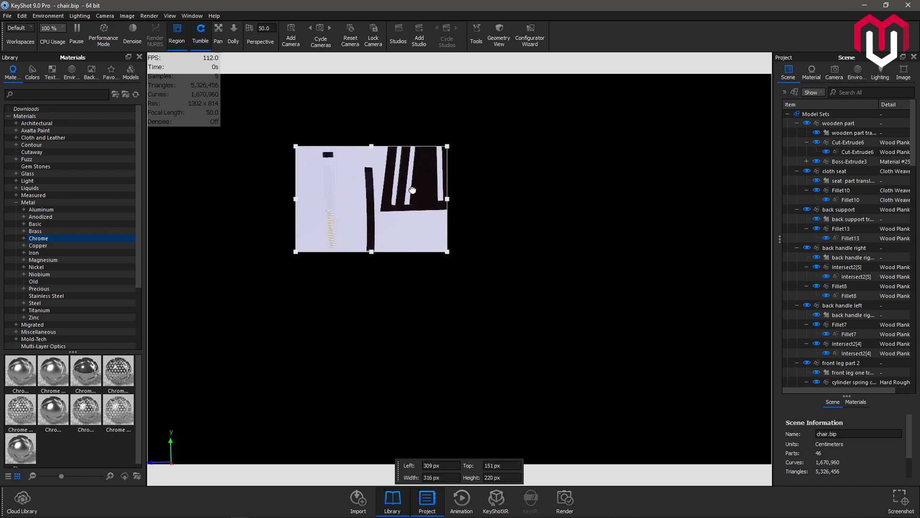
drag(447, 199, 401, 199)
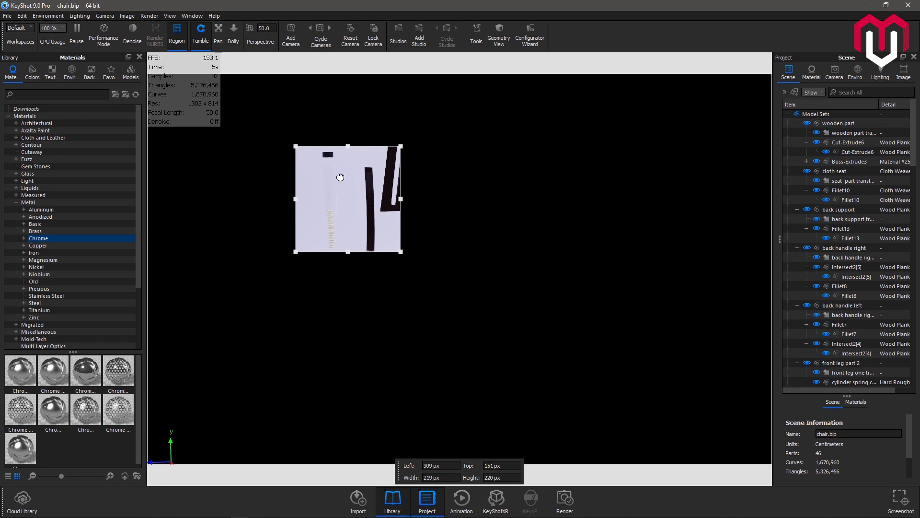
click(182, 37)
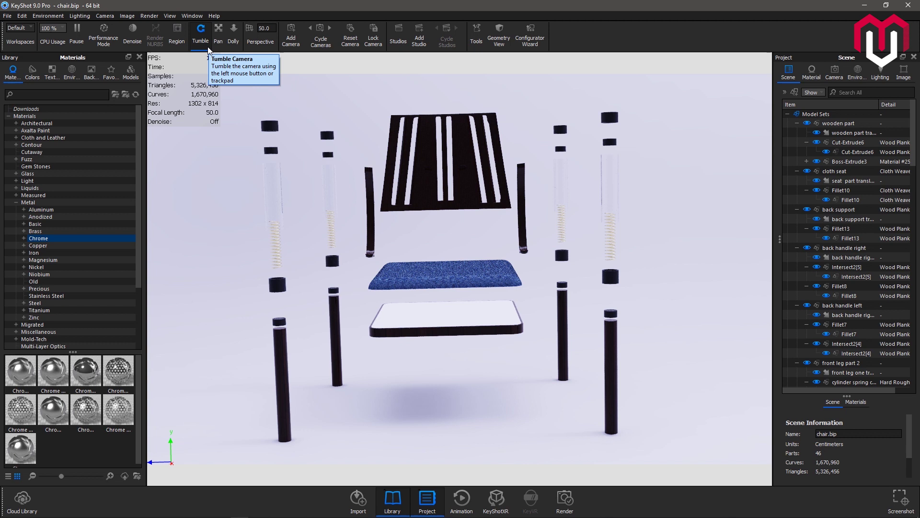
Orbit to a left-front view, pan the chair within the frame, and dolly slightly closer
click(421, 230)
drag(421, 232, 349, 241)
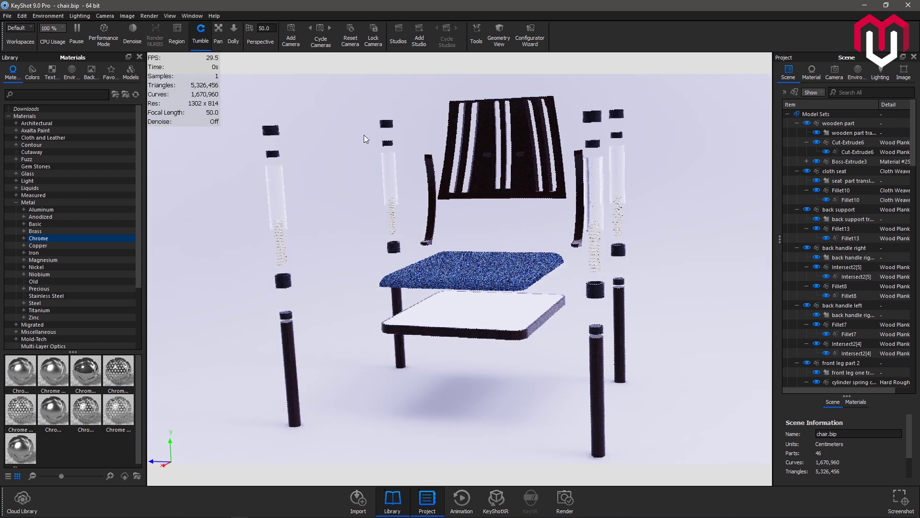
click(222, 38)
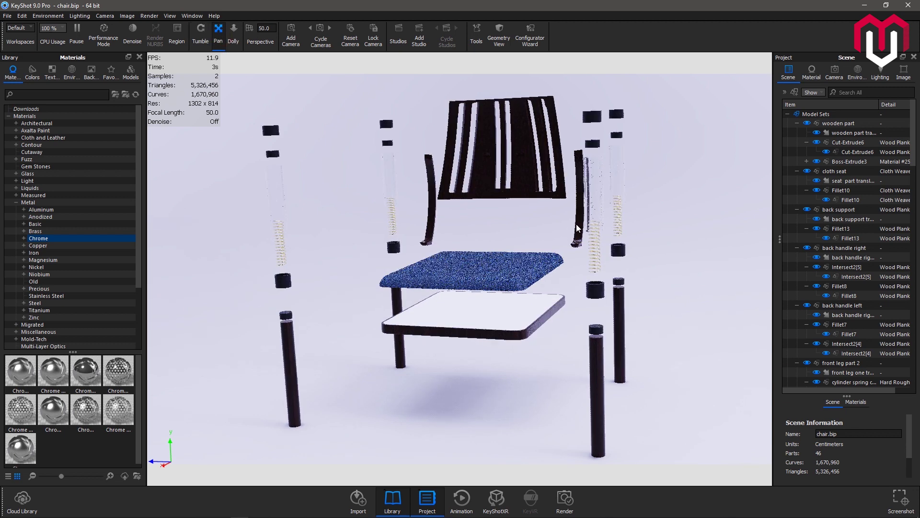
drag(571, 226, 422, 223)
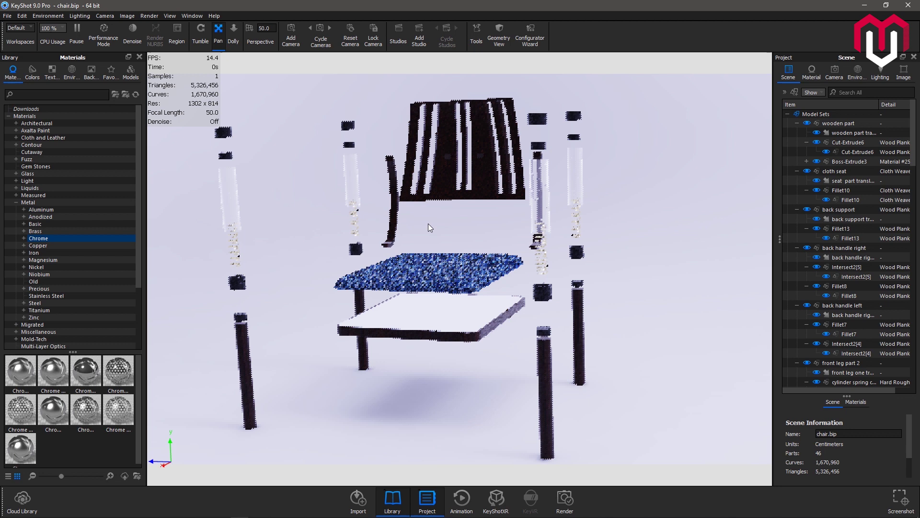
drag(508, 219, 539, 209)
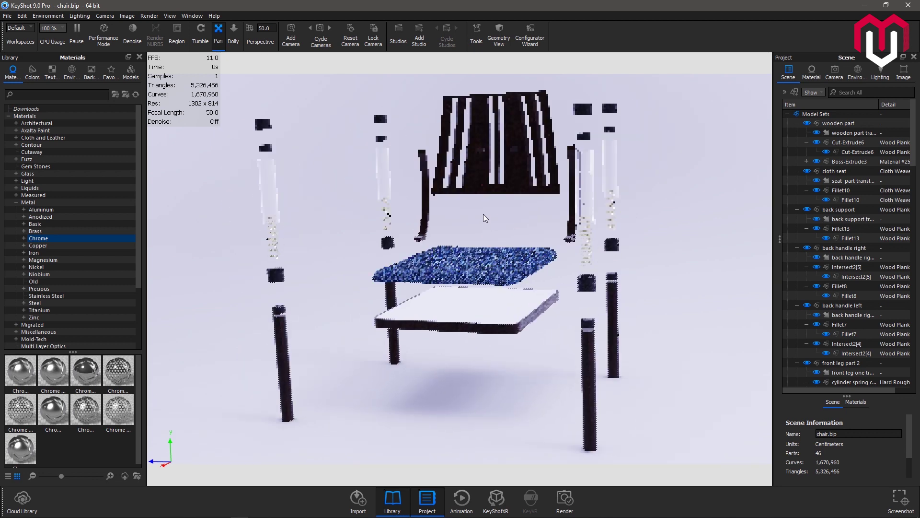
drag(482, 214, 453, 217)
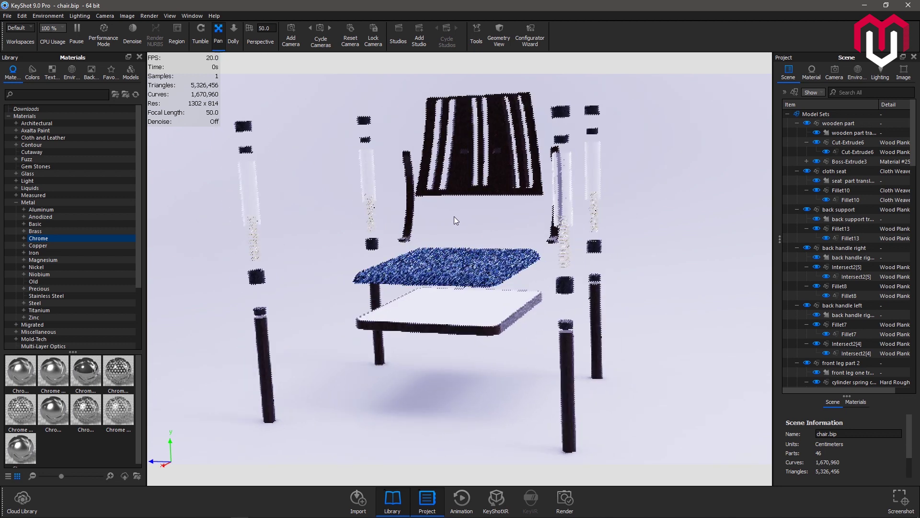
click(232, 35)
drag(577, 158, 508, 226)
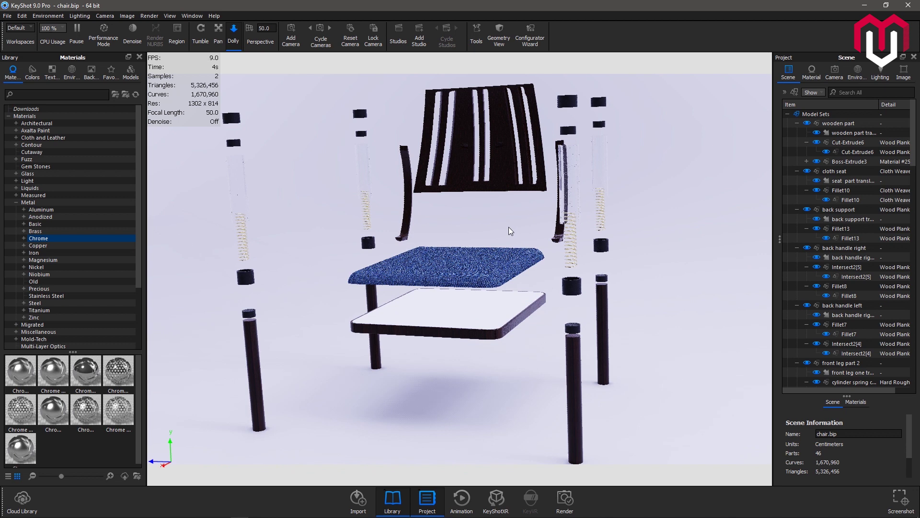
Dolly the camera in and back out, then orbit so the chair faces head-on
drag(510, 280, 513, 389)
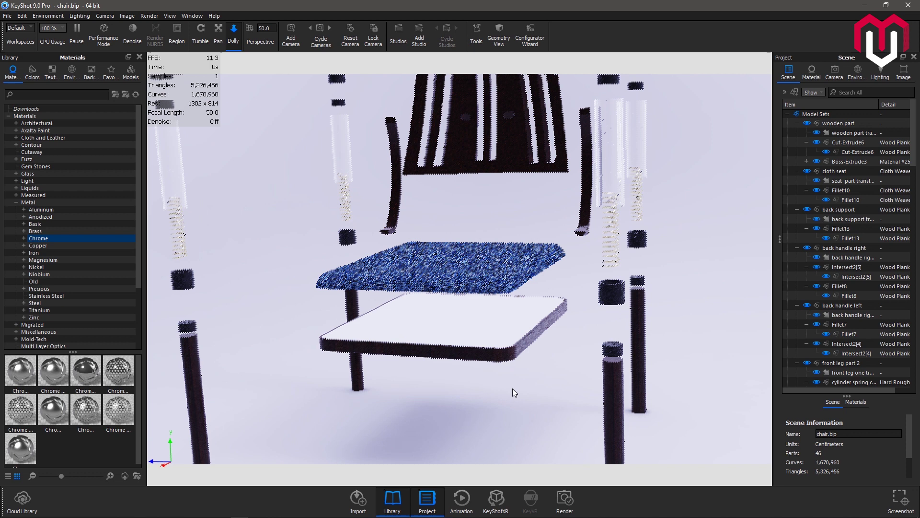
drag(427, 369, 441, 209)
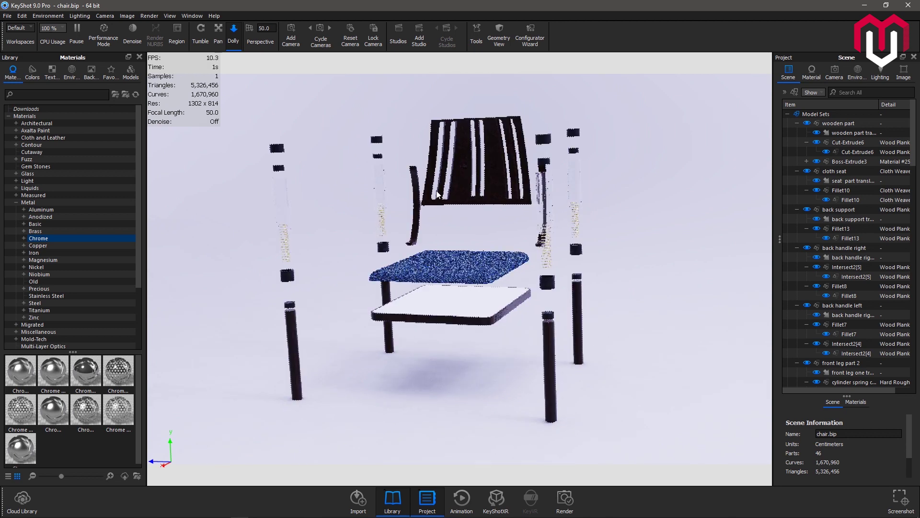
click(400, 136)
mouse_move(401, 140)
mouse_down()
mouse_move(377, 148)
mouse_move(419, 307)
mouse_move(410, 150)
mouse_up()
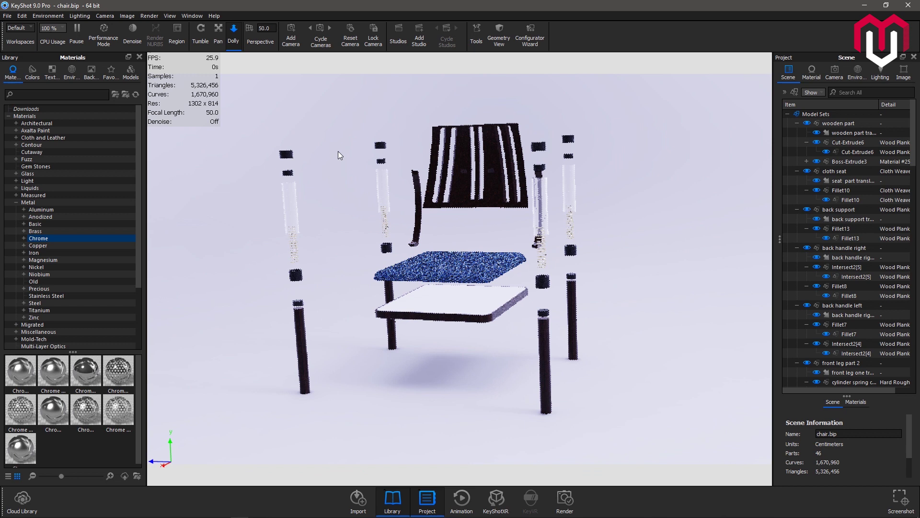
click(200, 33)
drag(492, 154, 453, 157)
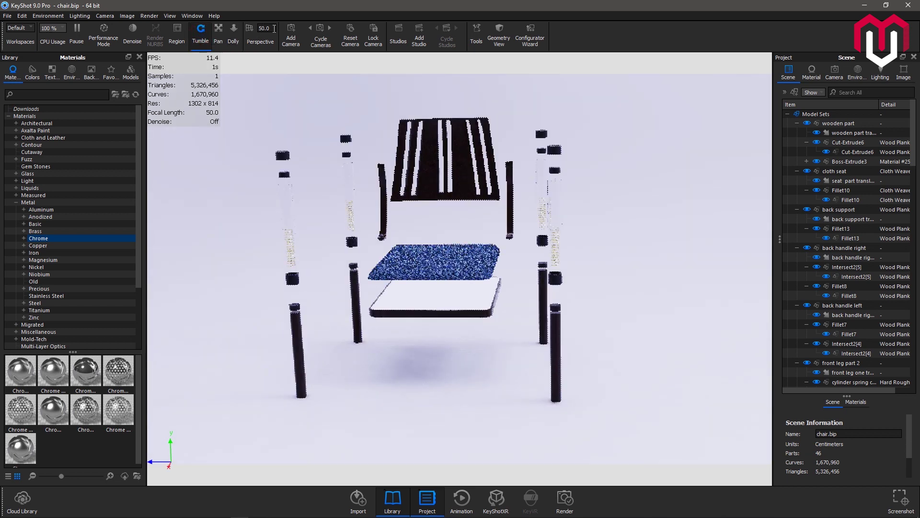
click(273, 28)
mouse_move(254, 32)
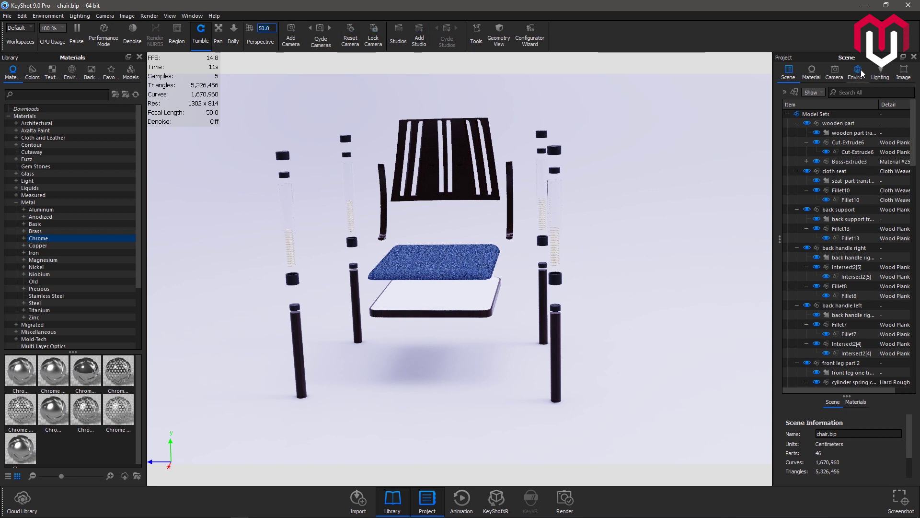
click(790, 73)
click(834, 73)
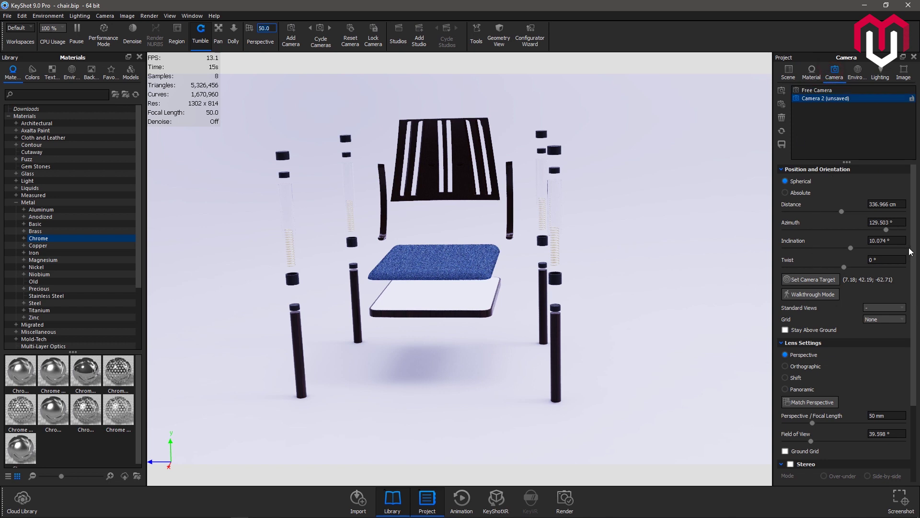
scroll(916, 291, down, 2)
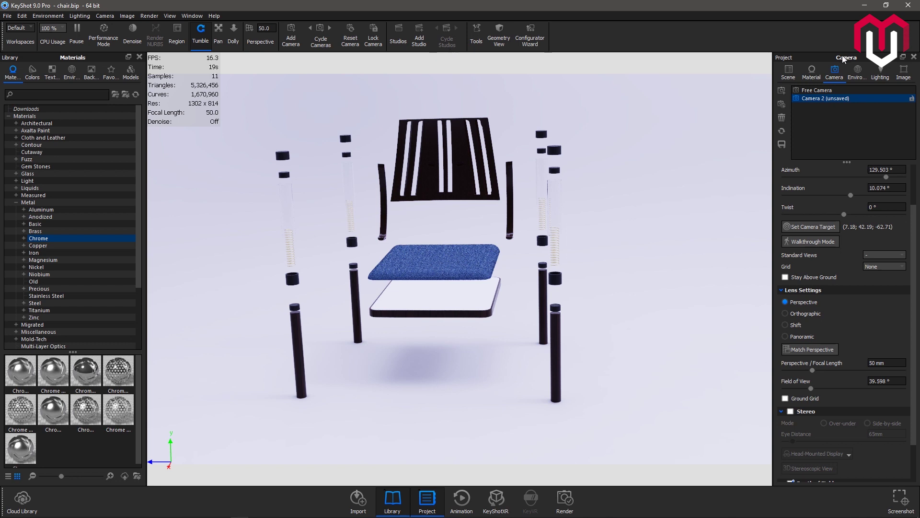
click(858, 72)
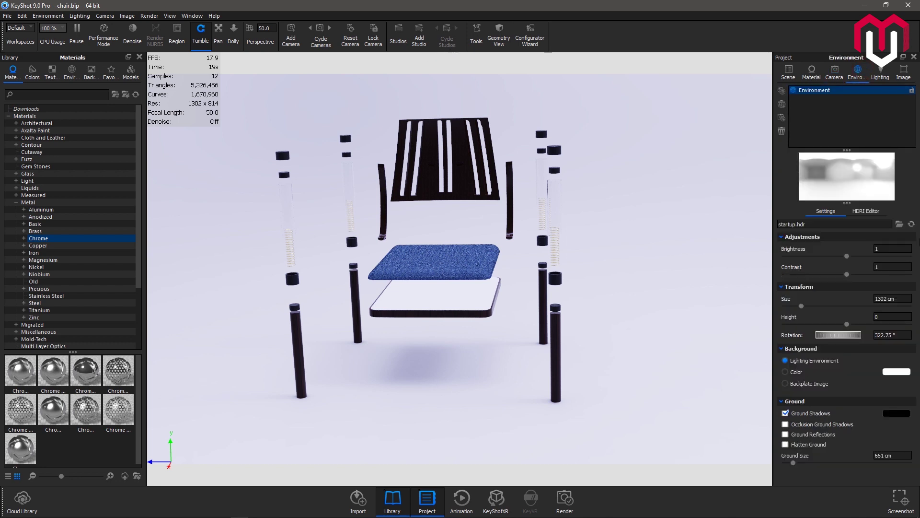
click(868, 211)
click(789, 72)
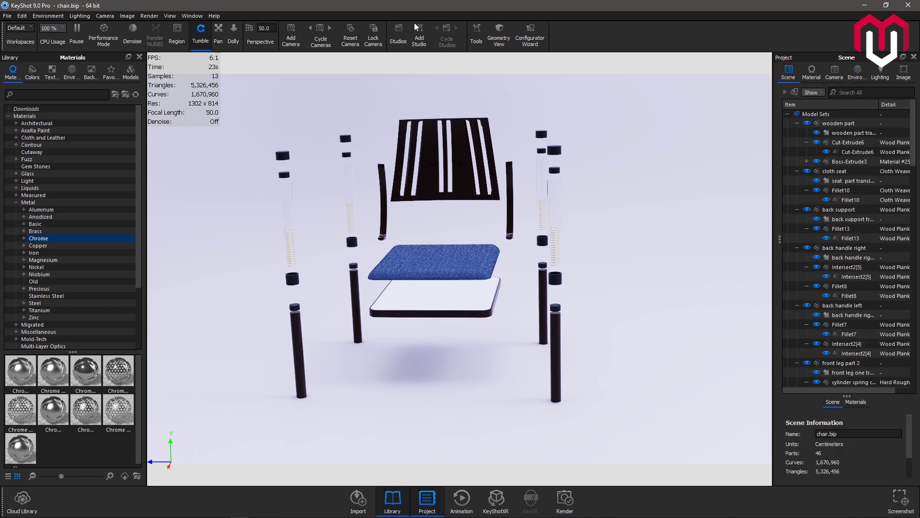
Look over the Tools list, then turn on the Geometry View
click(475, 38)
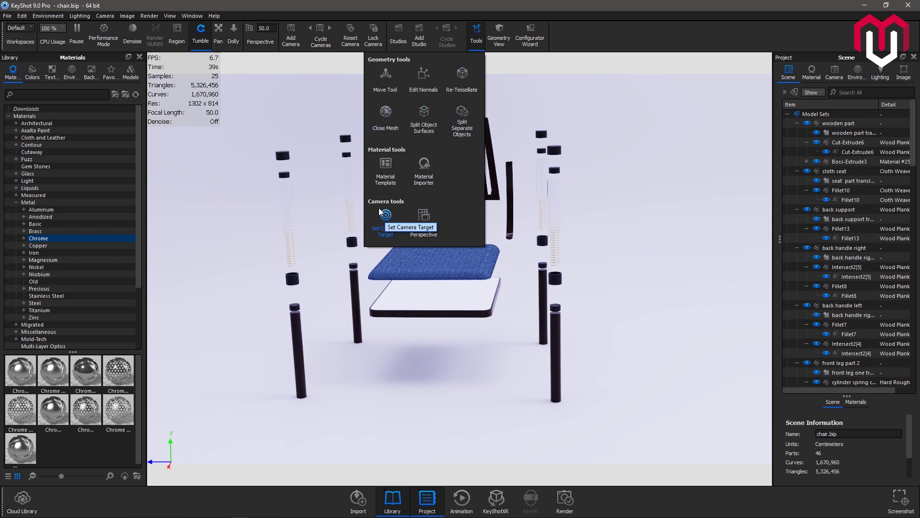
click(477, 33)
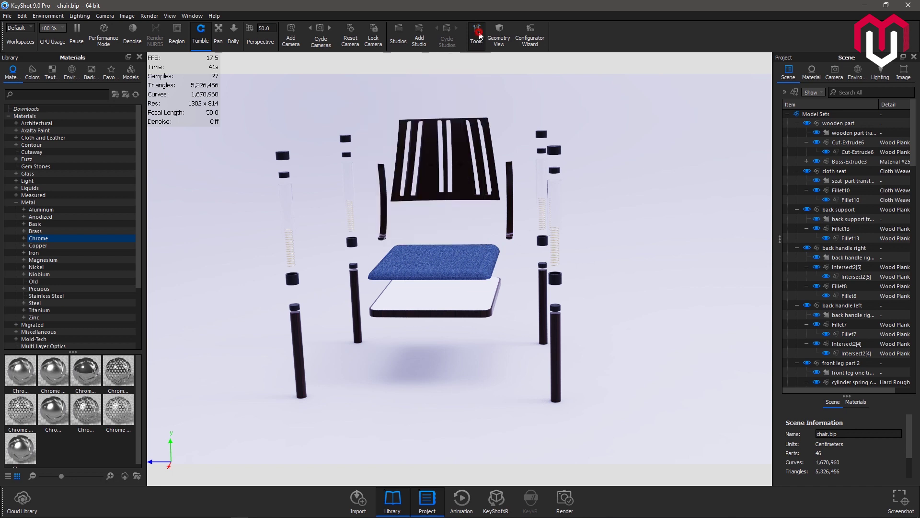
click(495, 36)
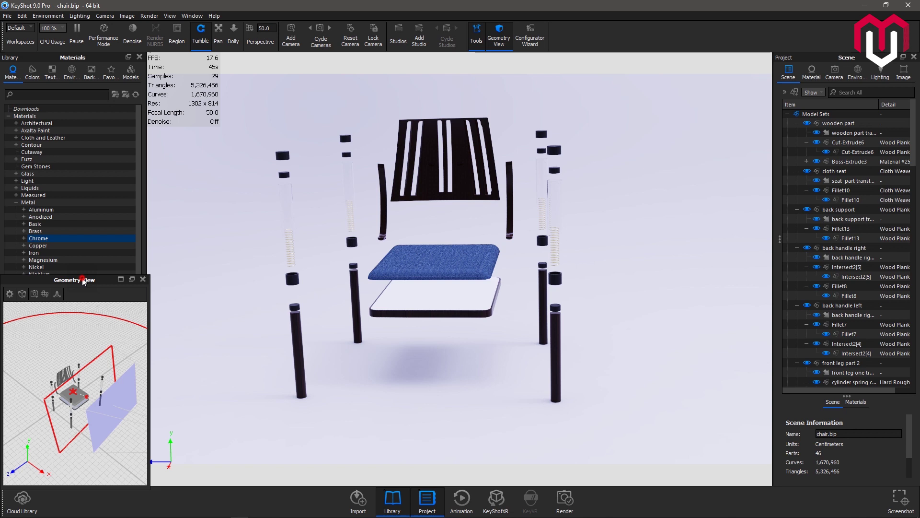
Float the Geometry View panel over the render and enlarge it wider and taller
drag(83, 282, 353, 150)
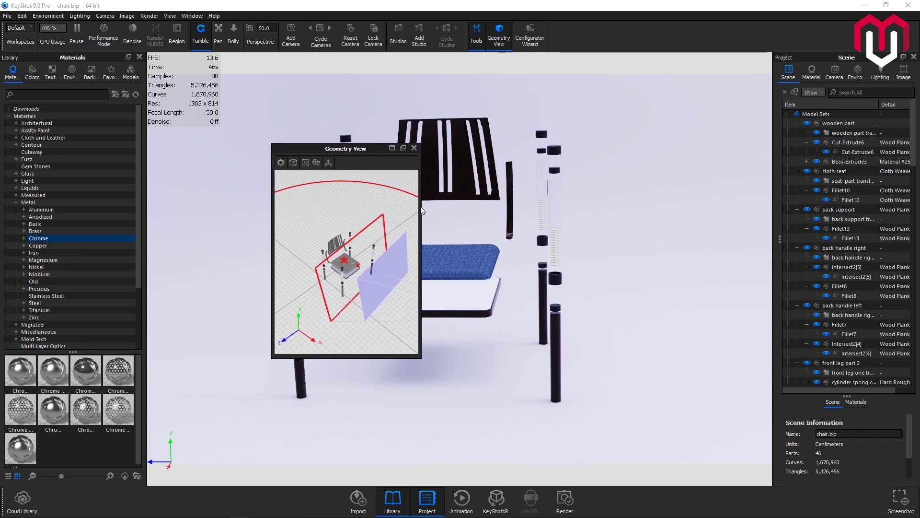
drag(420, 167, 647, 201)
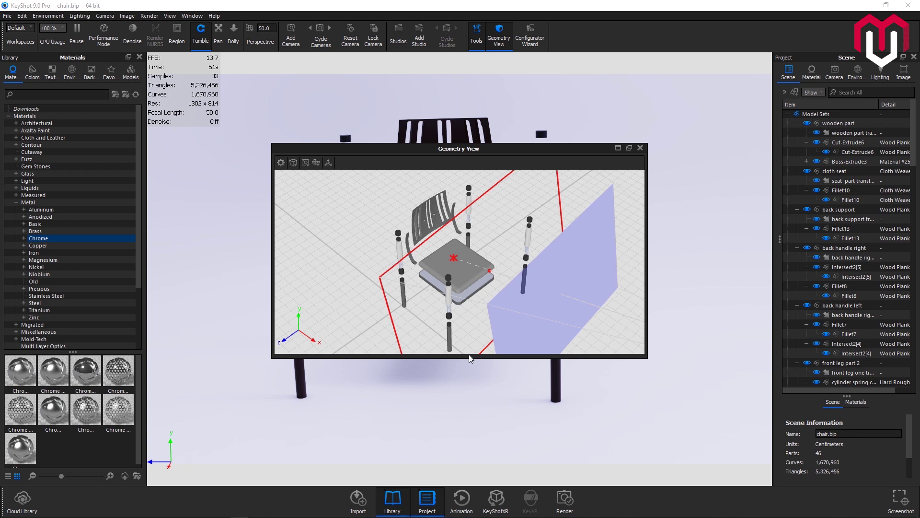
drag(470, 358, 469, 445)
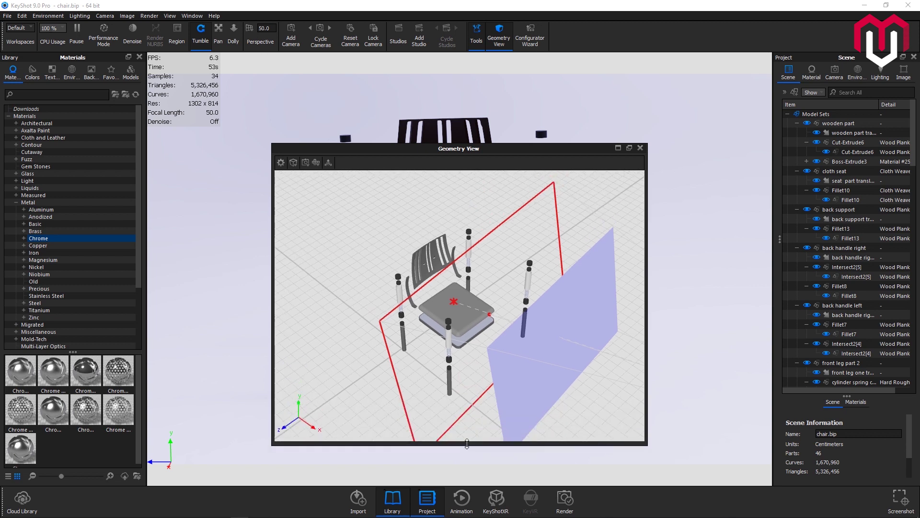
scroll(494, 379, down, 5)
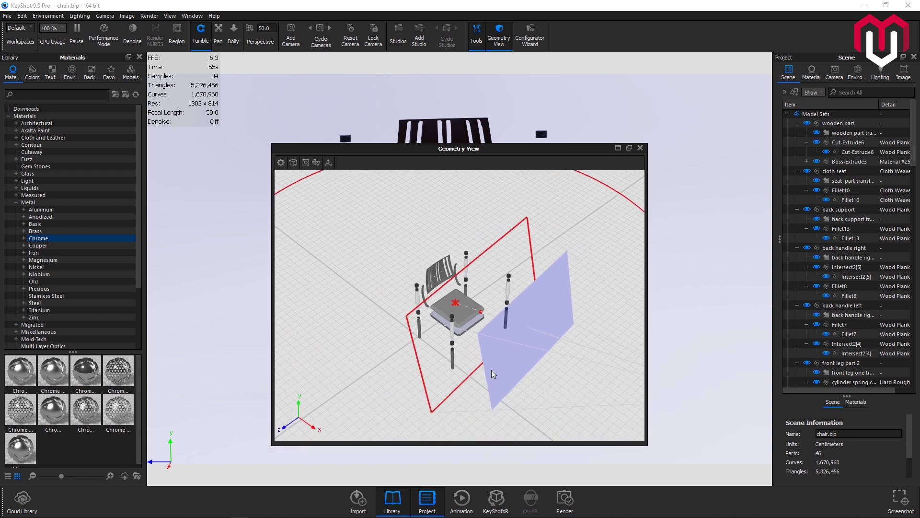
Orbit the Geometry View to reveal the cameras and their settings, then close it
drag(573, 363, 369, 364)
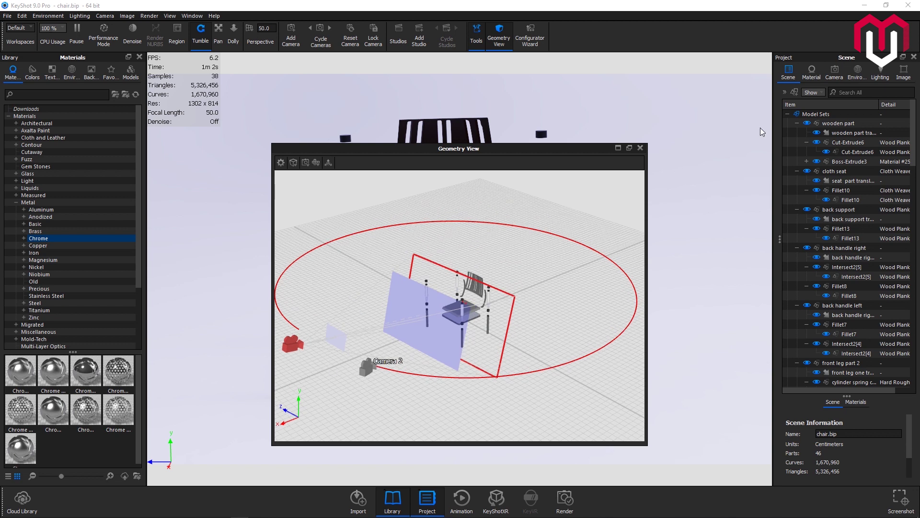
click(831, 77)
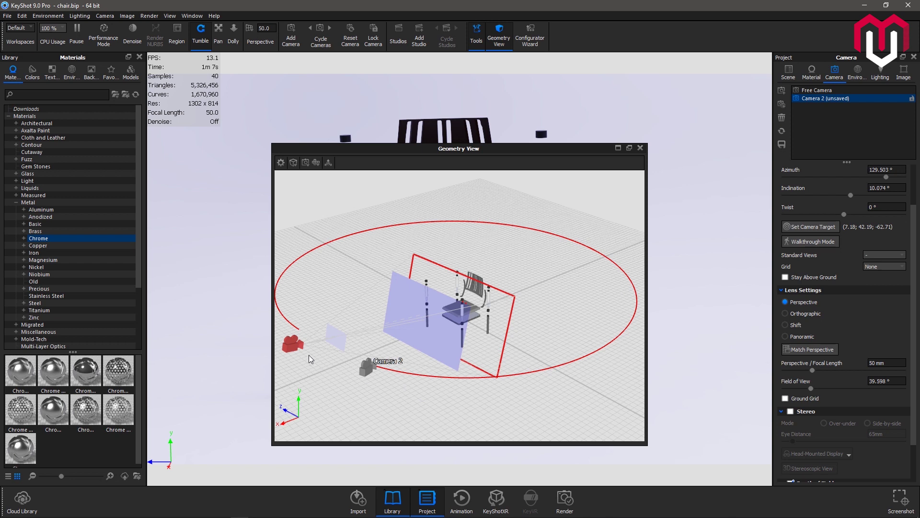
click(418, 382)
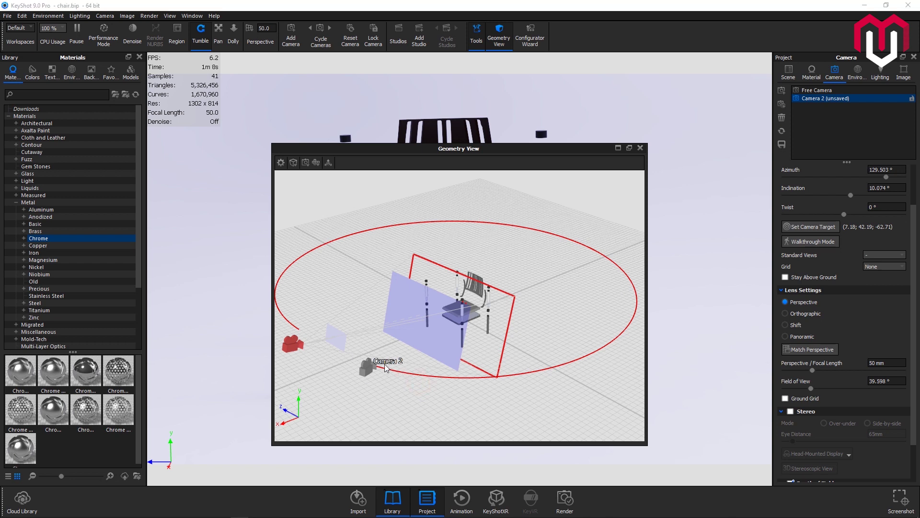
drag(382, 368, 586, 374)
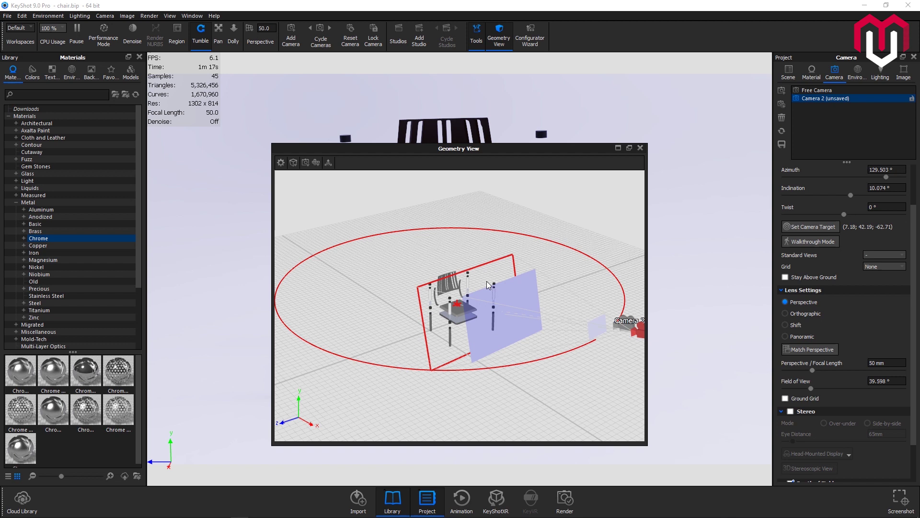
click(640, 148)
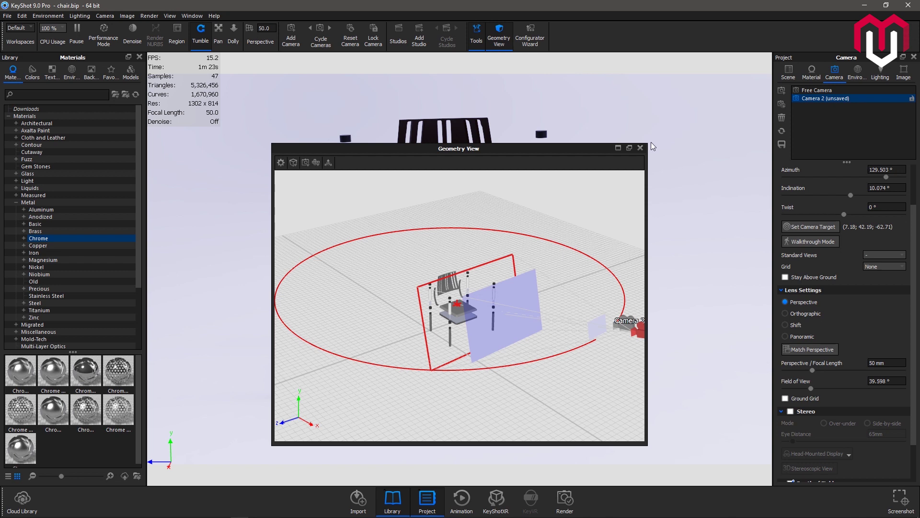
key(o)
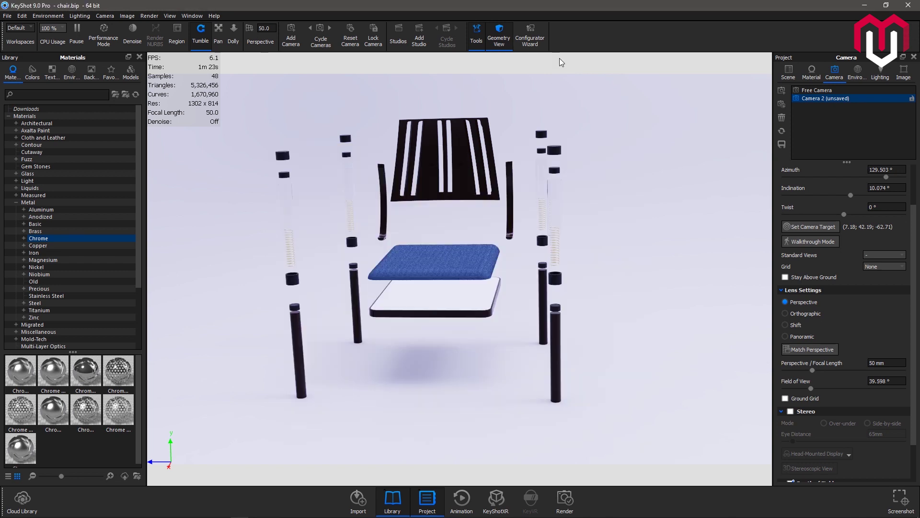
click(530, 35)
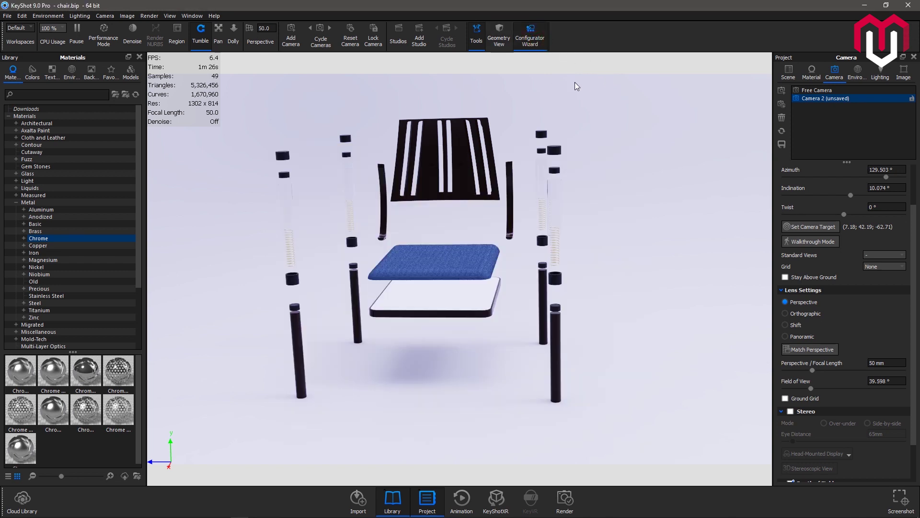
drag(456, 90, 466, 61)
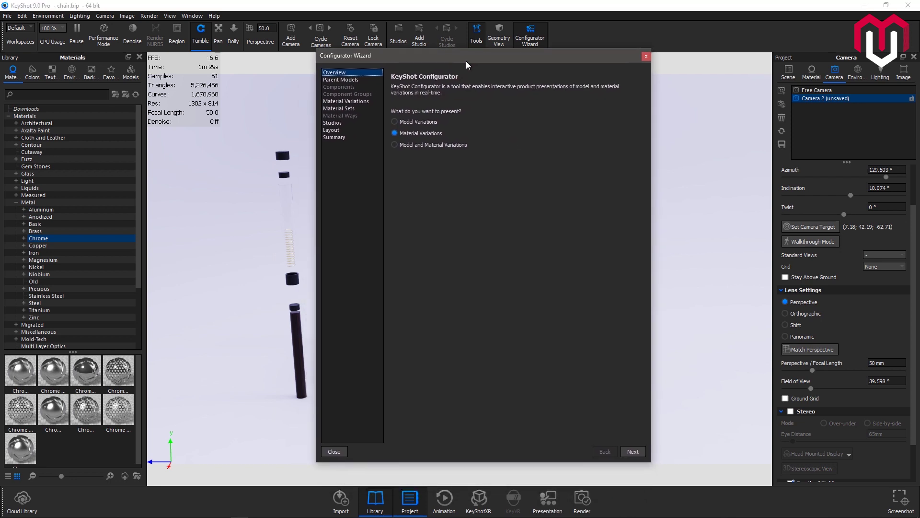
drag(614, 57, 597, 64)
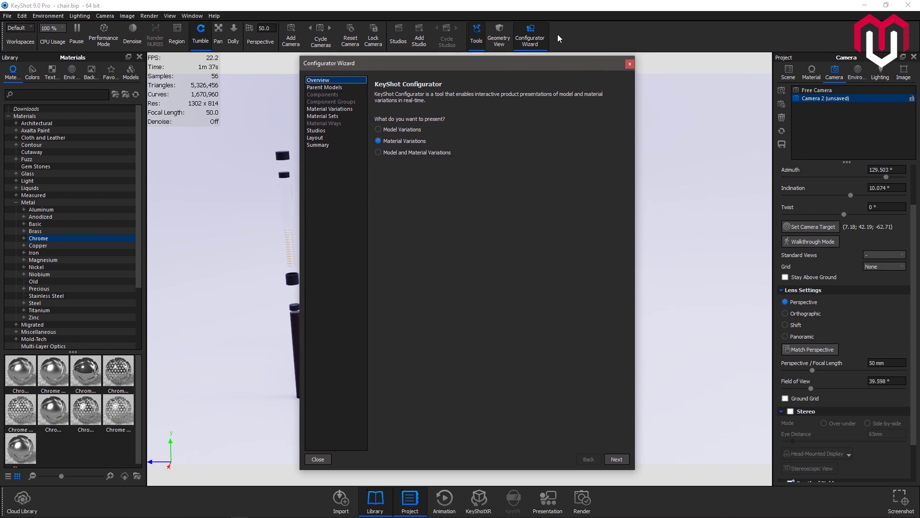
click(394, 154)
click(629, 65)
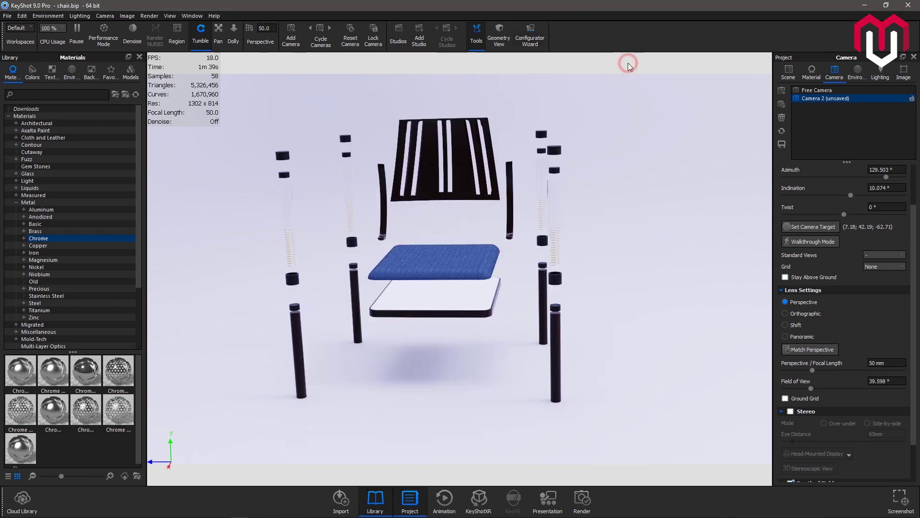
click(595, 67)
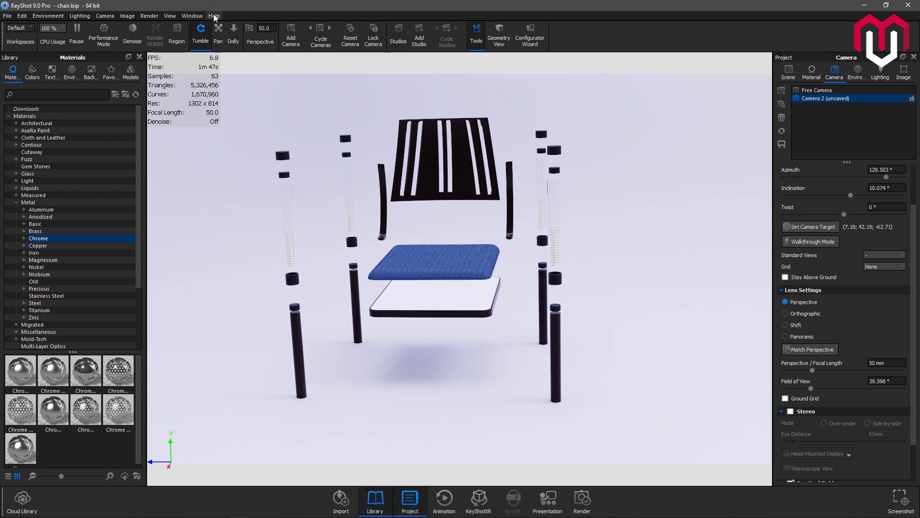
Start a new scene but cancel at the Save Changes prompt to keep the chair, then reopen File
click(4, 17)
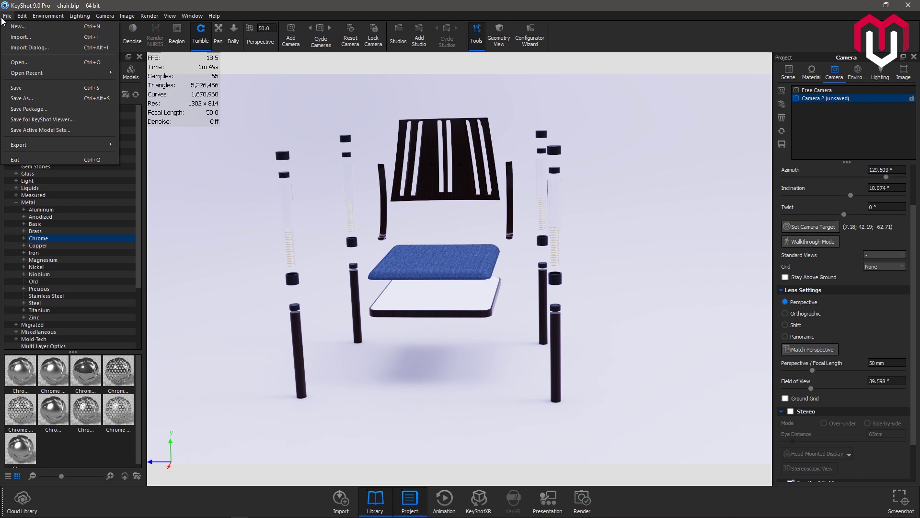
click(28, 27)
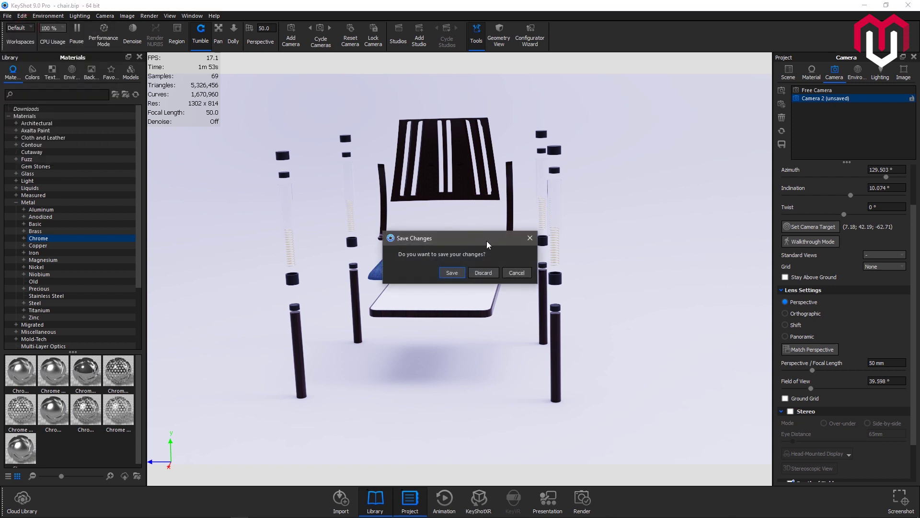
click(517, 273)
click(7, 16)
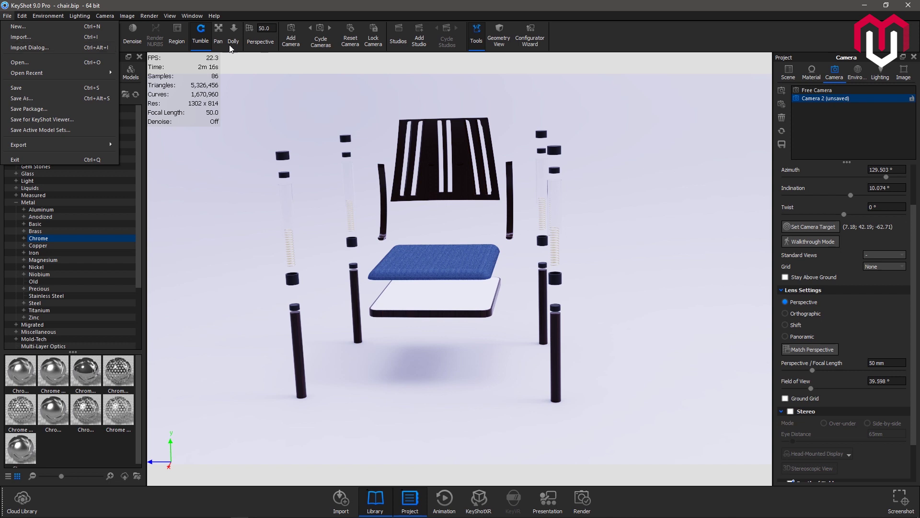
Close and reopen the File menu to preview the Open Recent list of .bip files
click(261, 58)
click(7, 17)
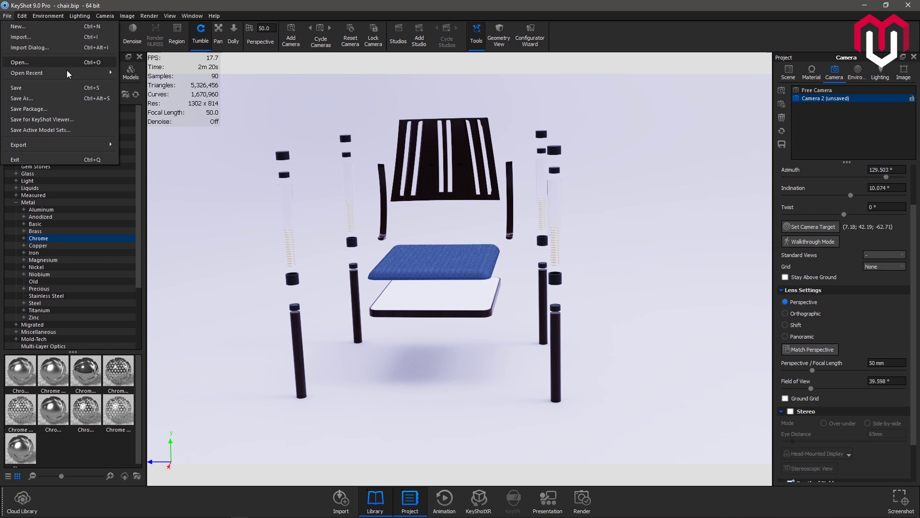
mouse_move(73, 73)
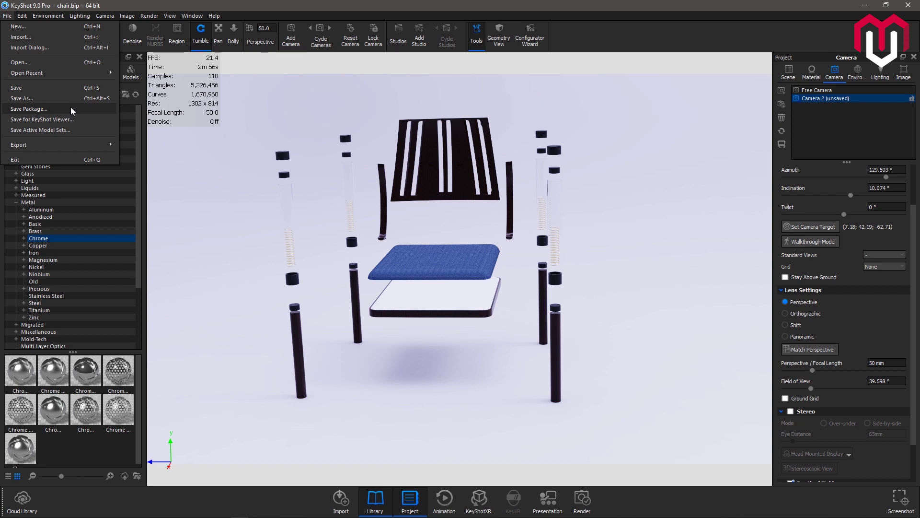
Orbit and dolly the view to see the chair from a new angle
click(447, 364)
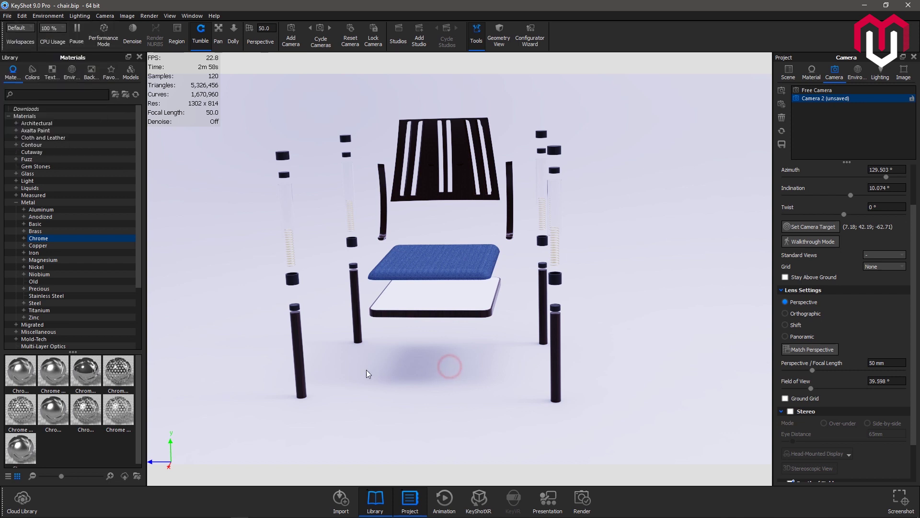
mouse_move(366, 369)
mouse_down()
mouse_move(311, 368)
mouse_move(320, 395)
mouse_move(399, 429)
mouse_move(369, 372)
mouse_up()
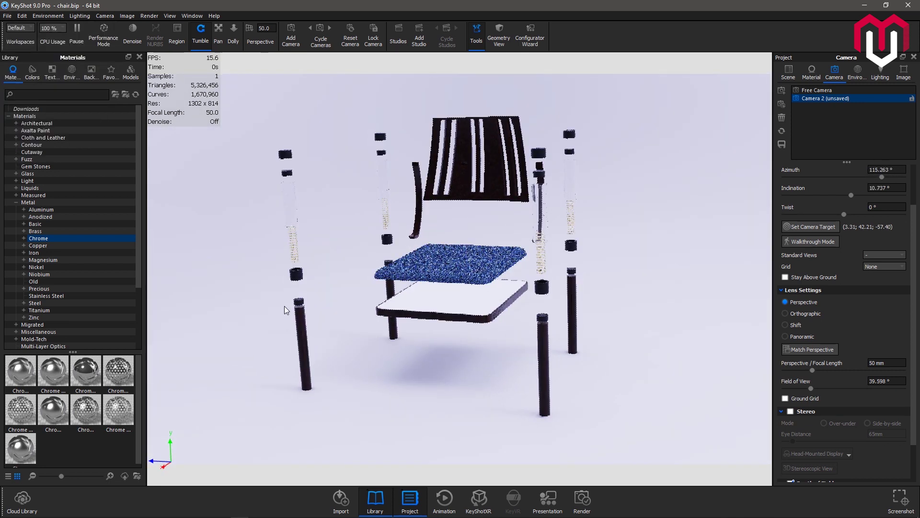
scroll(284, 306, down, 3)
scroll(284, 306, up, 5)
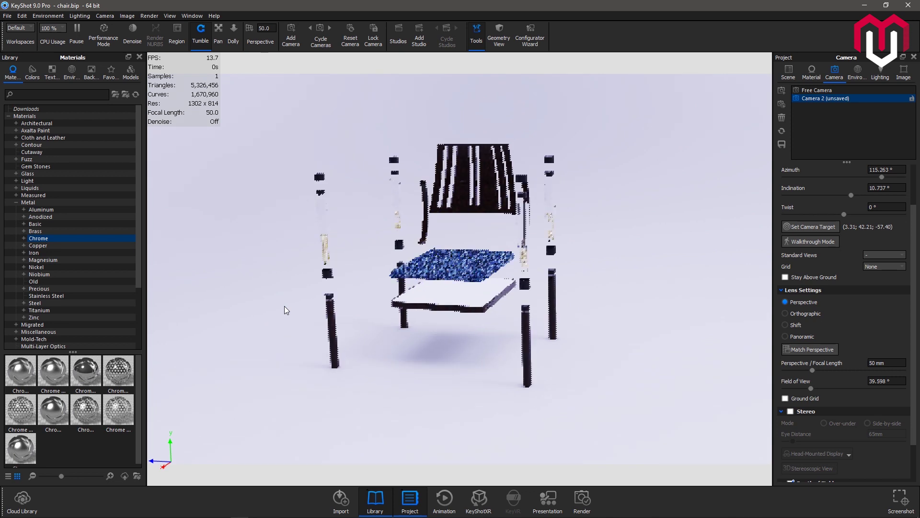
In the Lighting settings, set Shadow Quality to 2.644 and Ray Bounces to 18
click(880, 72)
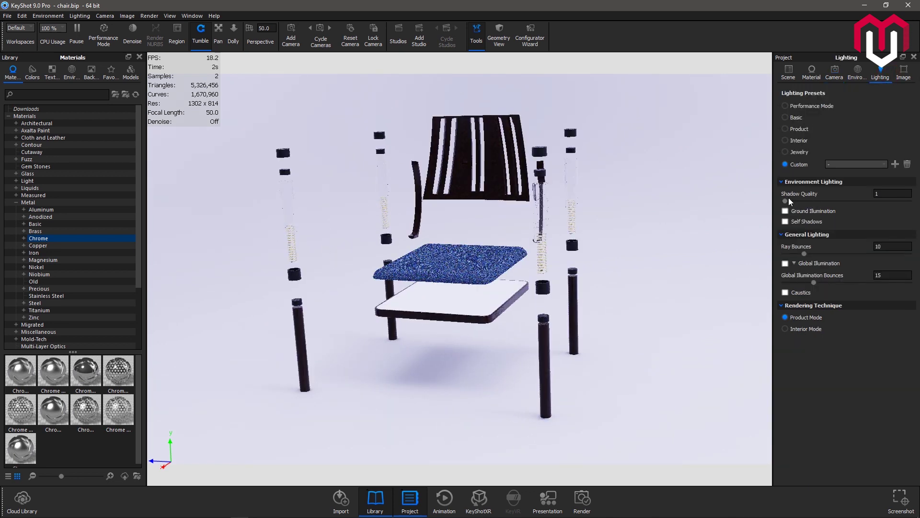
drag(788, 201, 836, 202)
drag(806, 255, 822, 257)
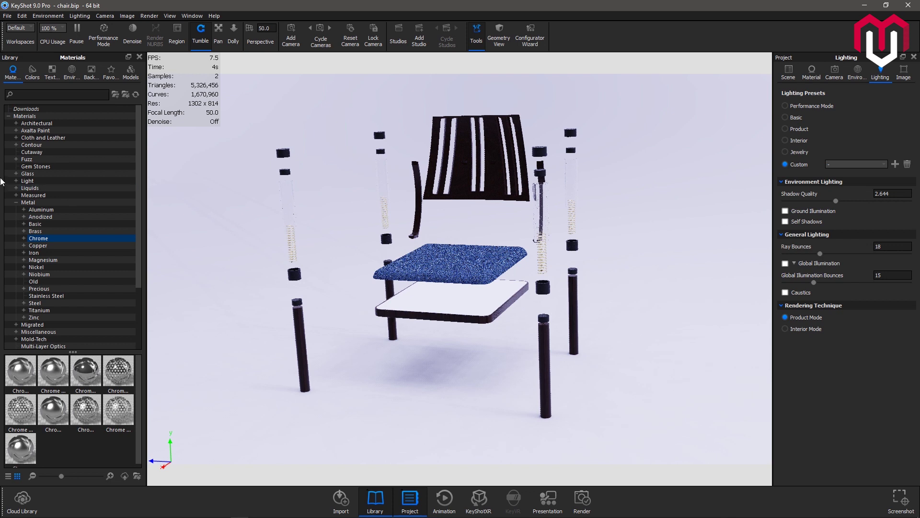
click(9, 16)
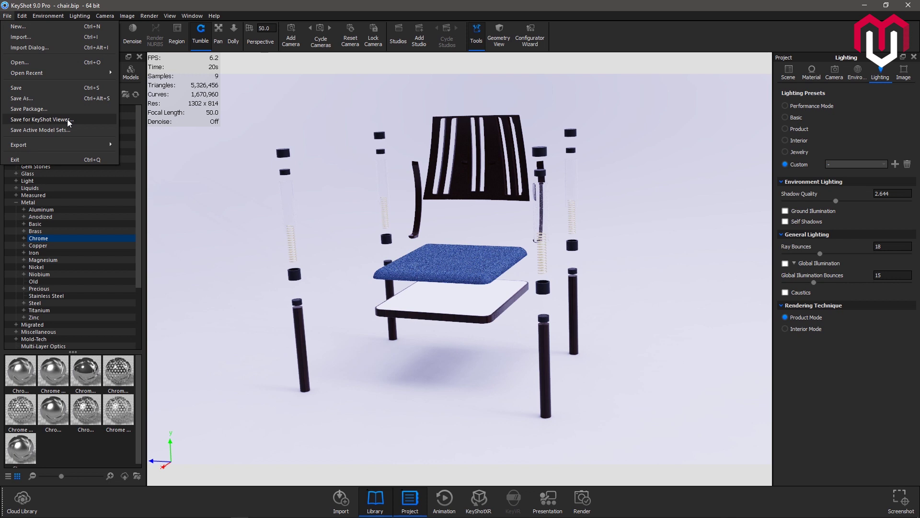
Browse File > Export, Edit > Add Geometry and Set Scene Units, and the Environment menu
mouse_move(105, 145)
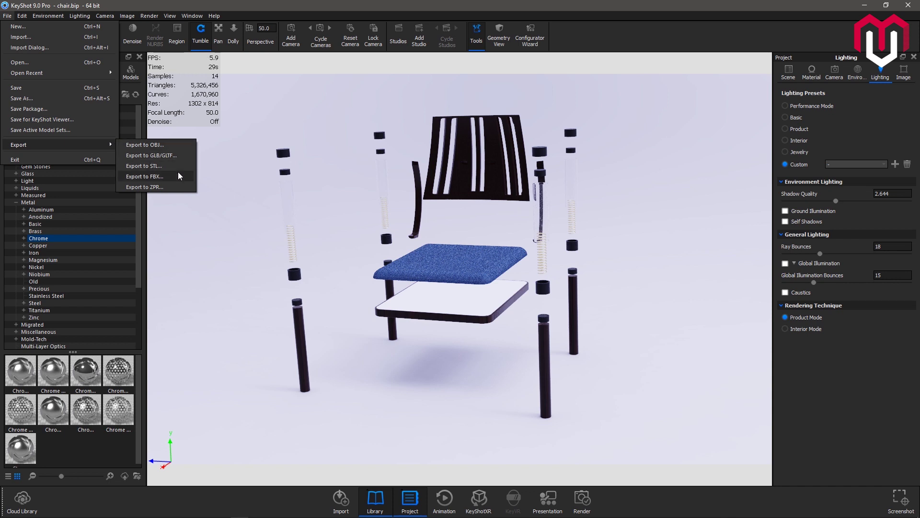
click(22, 16)
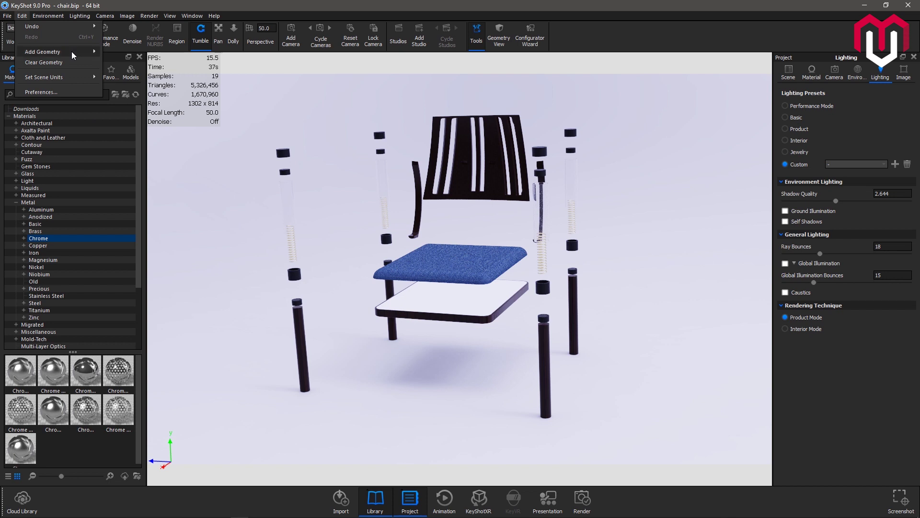
mouse_move(71, 51)
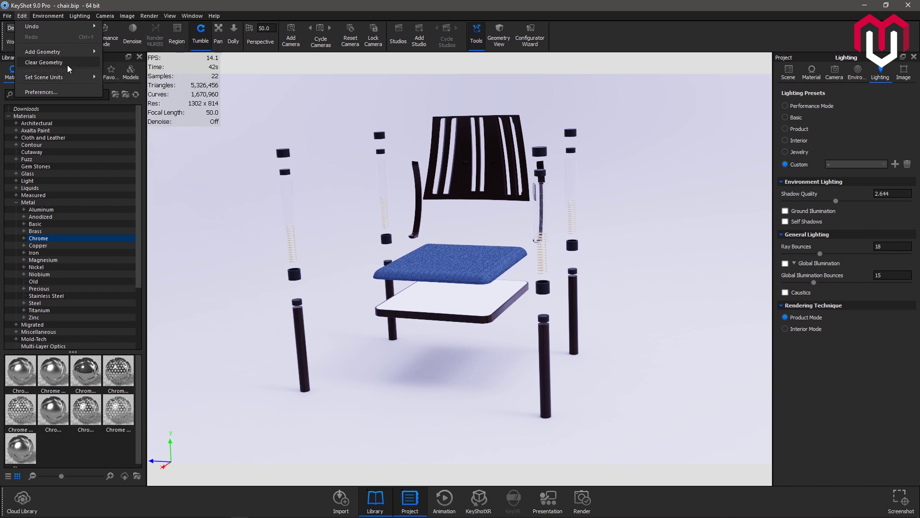
mouse_move(82, 76)
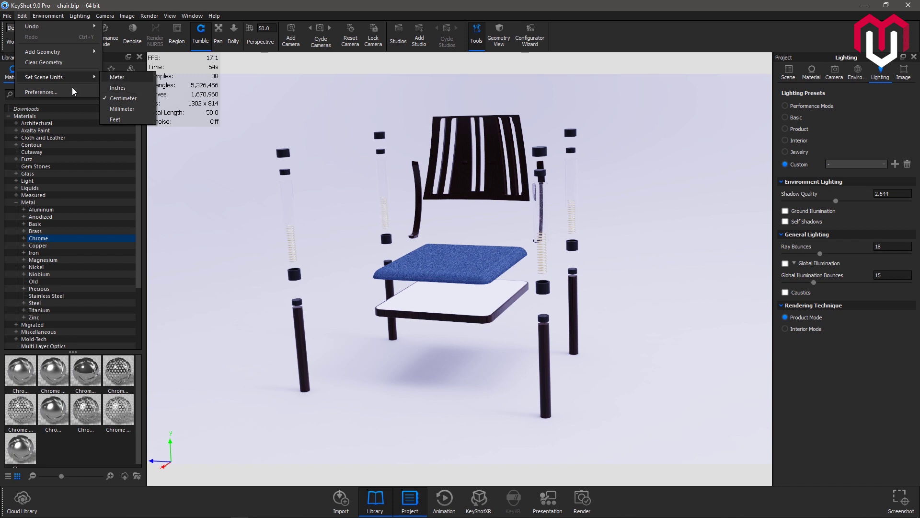
mouse_move(50, 16)
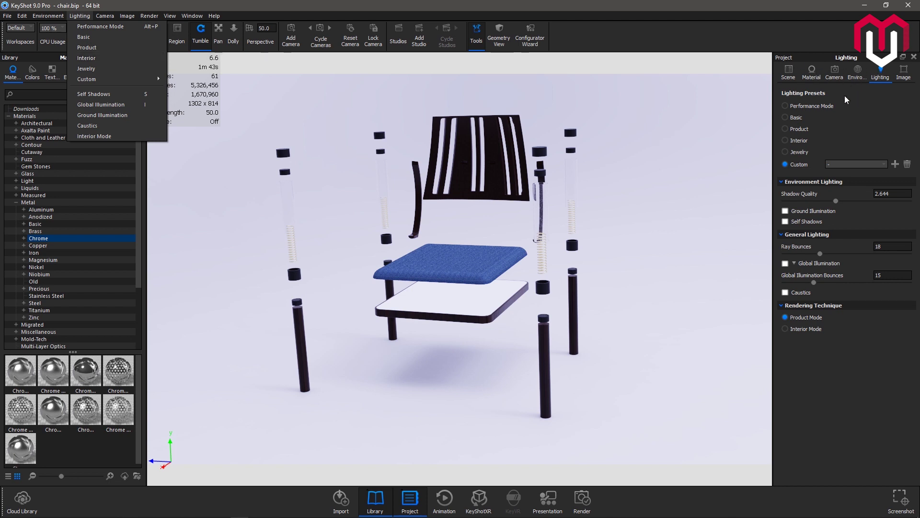
Turn on Performance Mode, select the Custom lighting preset, and reopen the Lighting menu
click(825, 106)
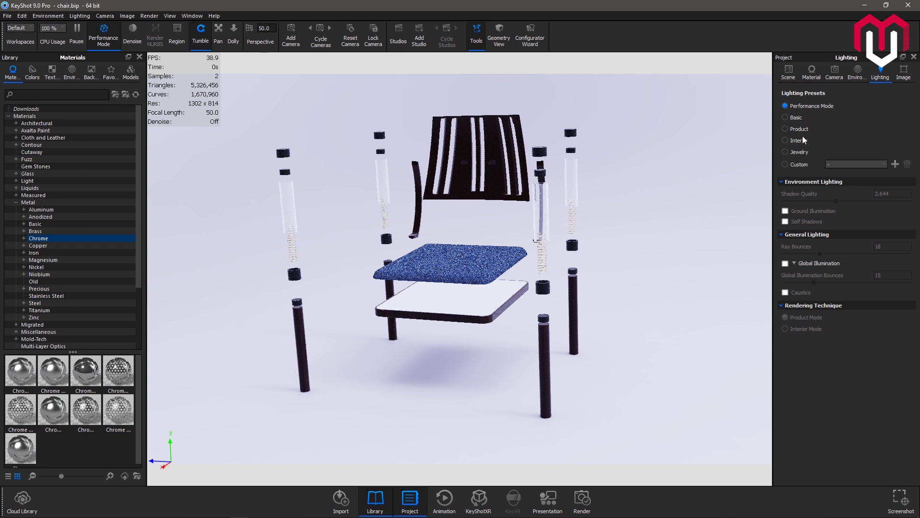
click(791, 166)
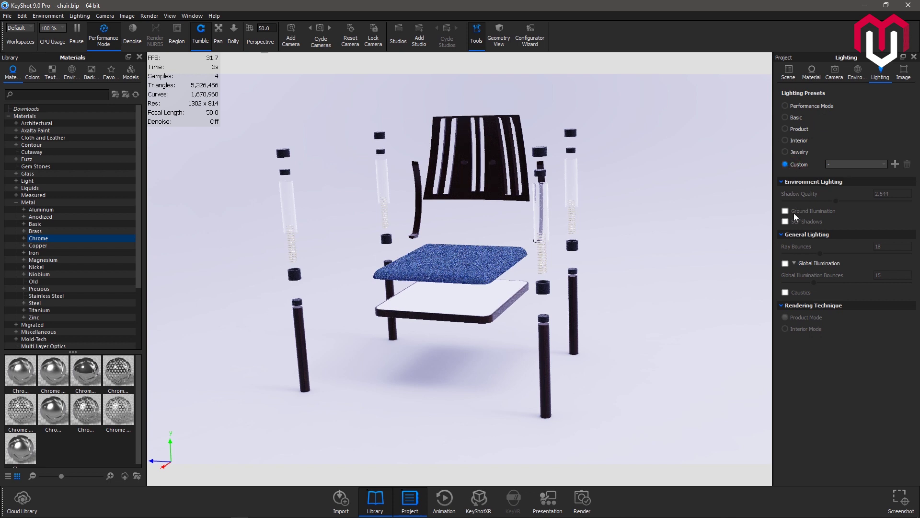
click(78, 15)
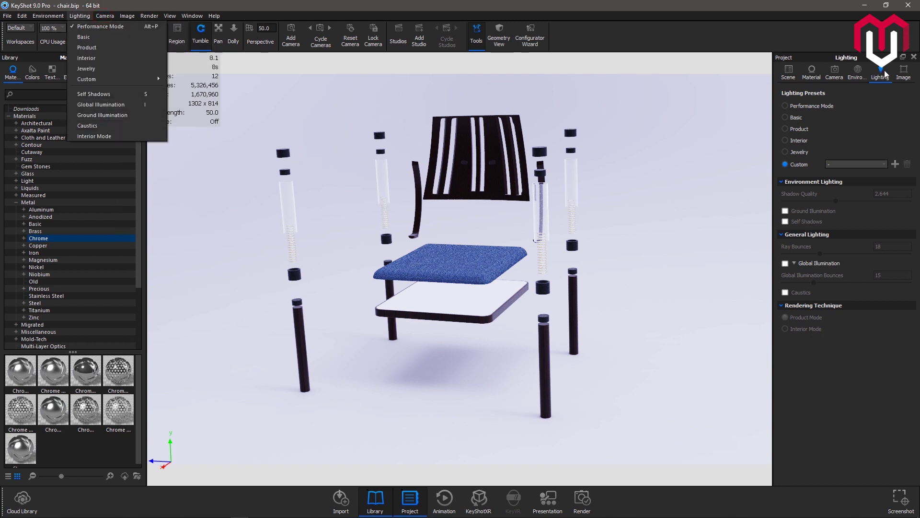
Browse the Camera menu's Cameras and Standard Views submenus, then the Image menu
click(100, 15)
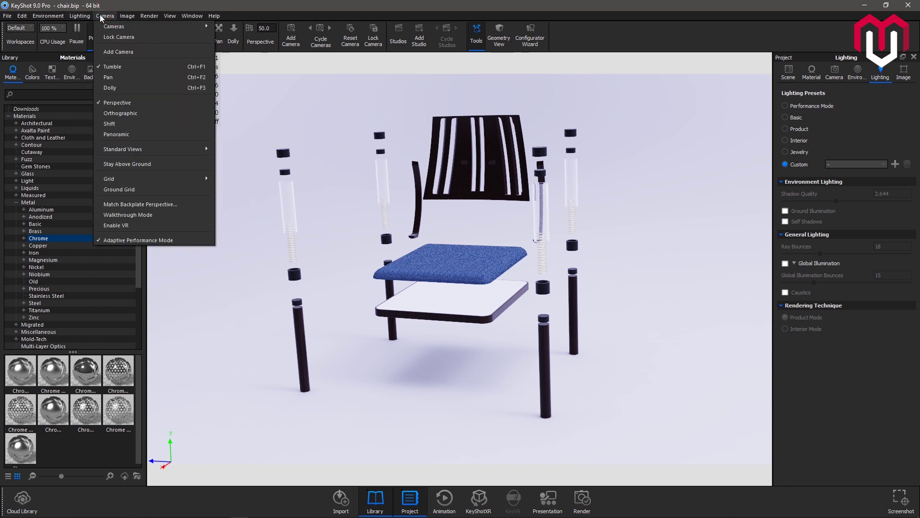
mouse_move(109, 26)
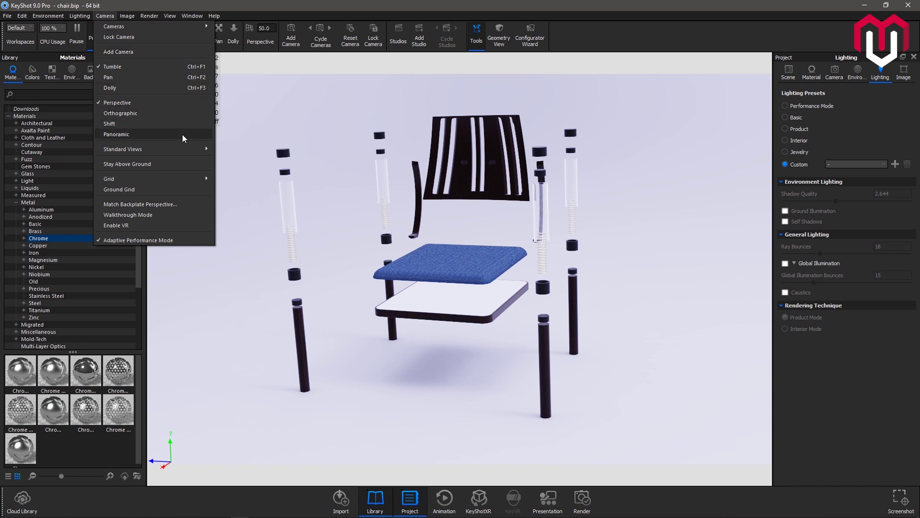
mouse_move(188, 149)
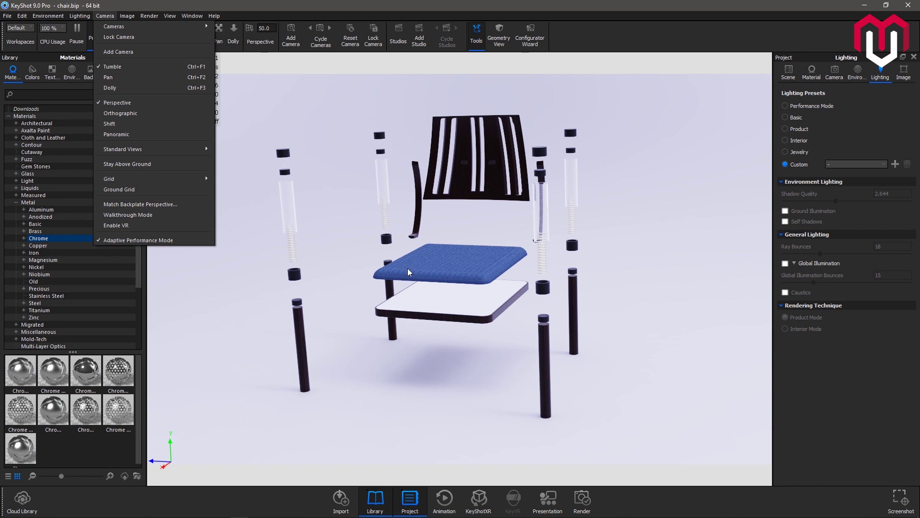
Preview Image > Resolution Presets > Landscape, then browse the Render and View menus
mouse_move(132, 18)
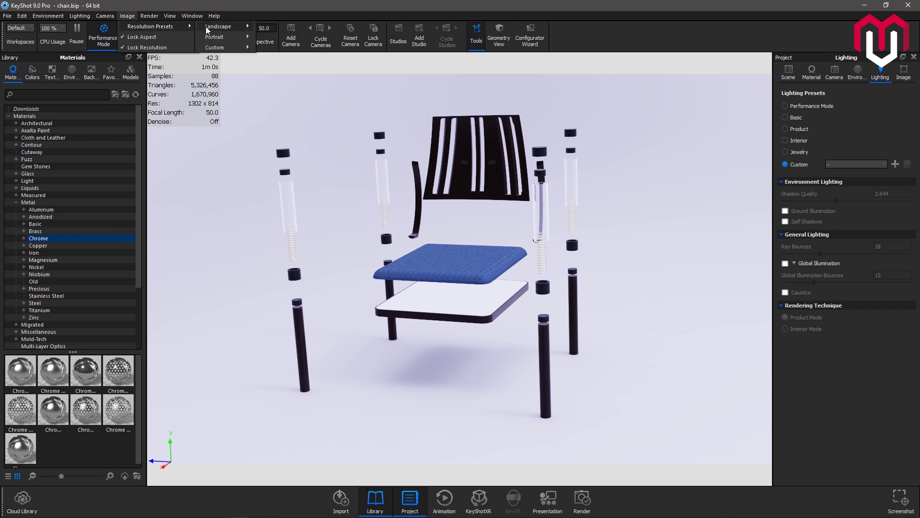
mouse_move(208, 30)
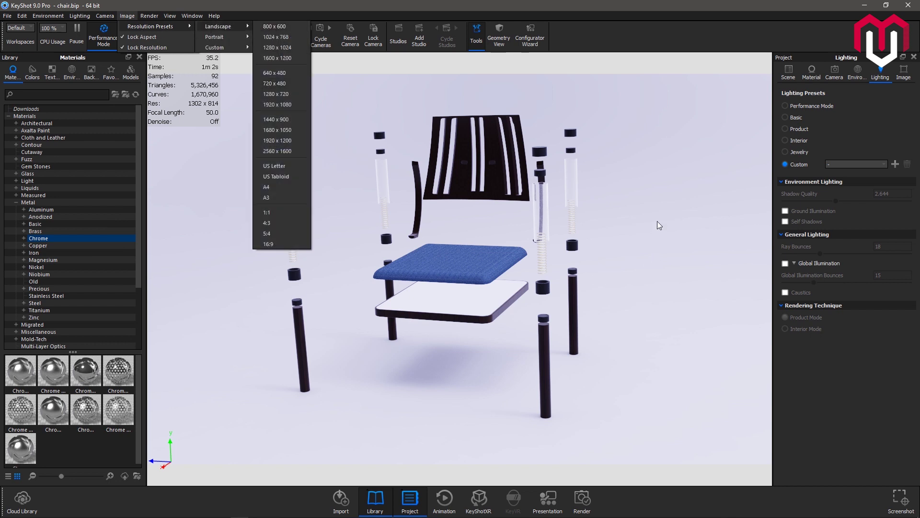
key(Escape)
key(Escape)
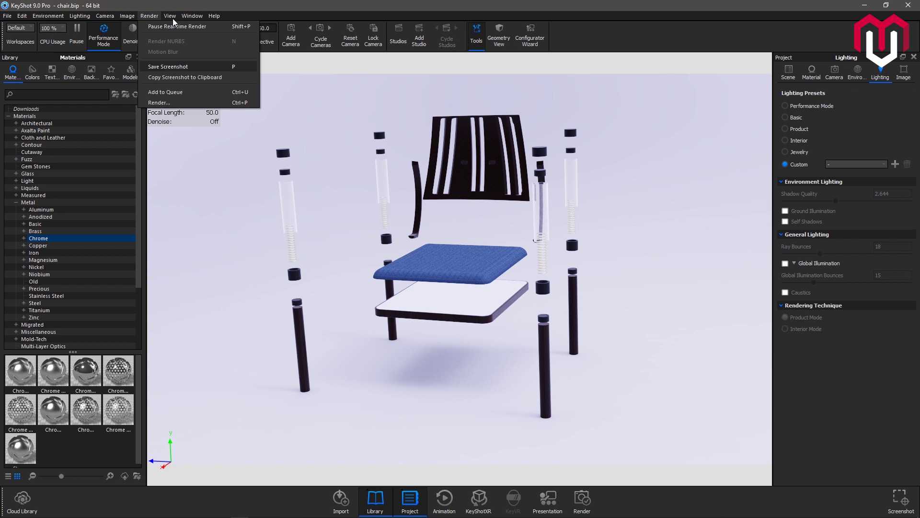
mouse_move(172, 18)
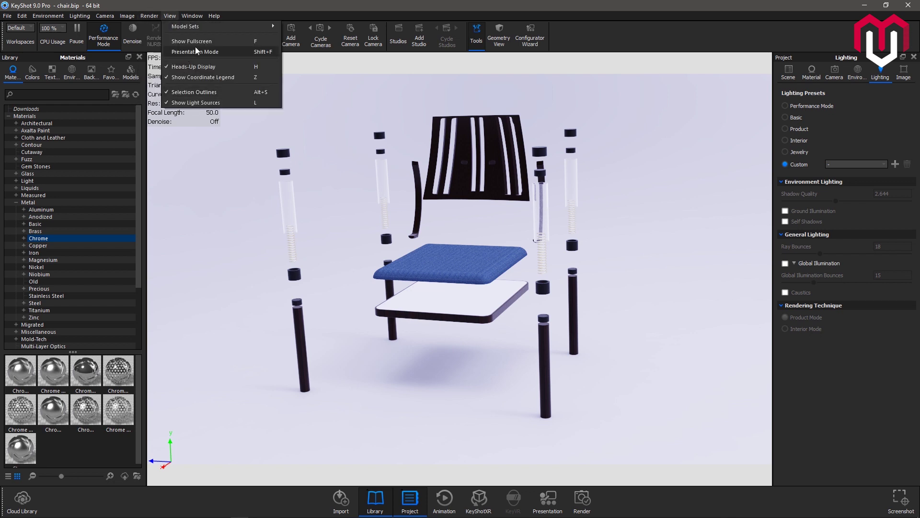
Hide the heads-up display readout and turn it back on from the View menu
click(209, 69)
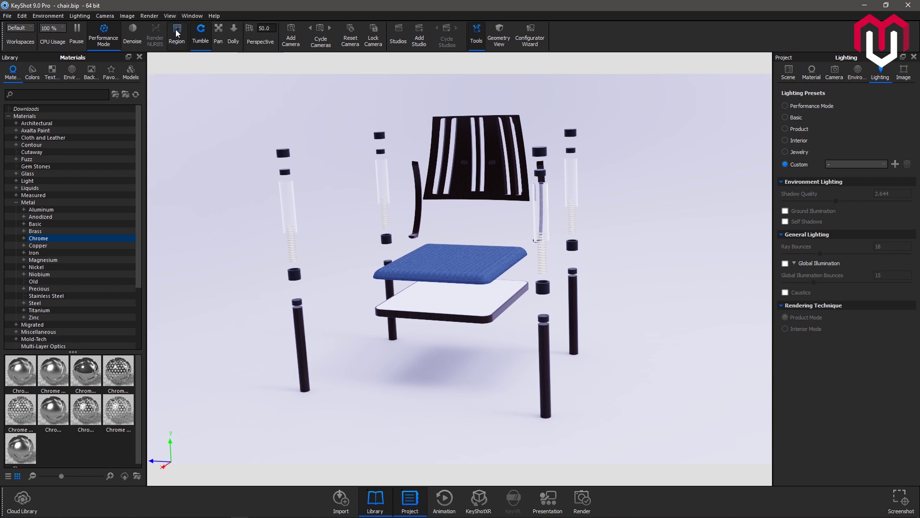
click(170, 16)
click(207, 67)
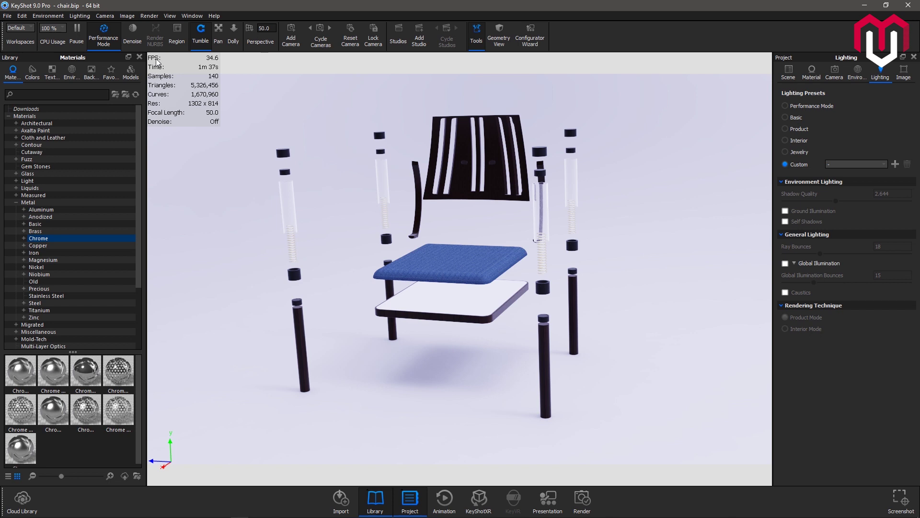
Toggle the coordinate legend and orbit the chair to a three-quarter view
click(170, 16)
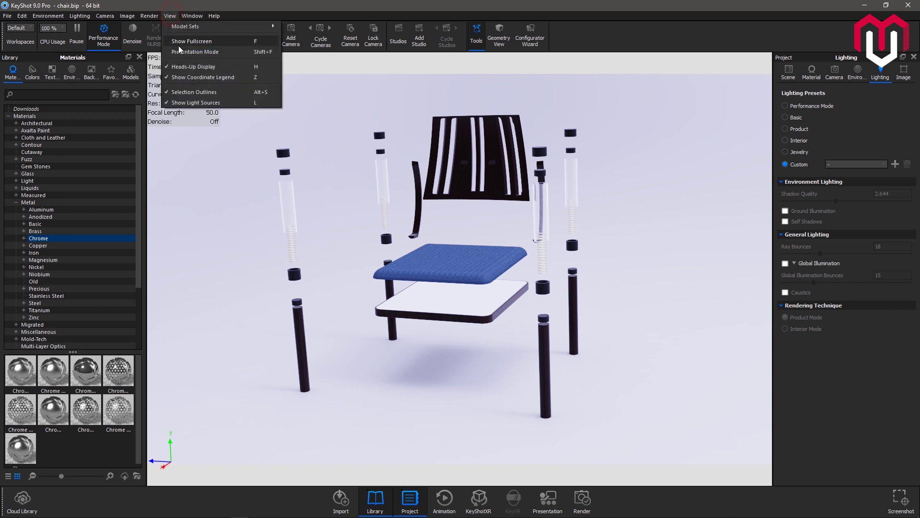
click(195, 76)
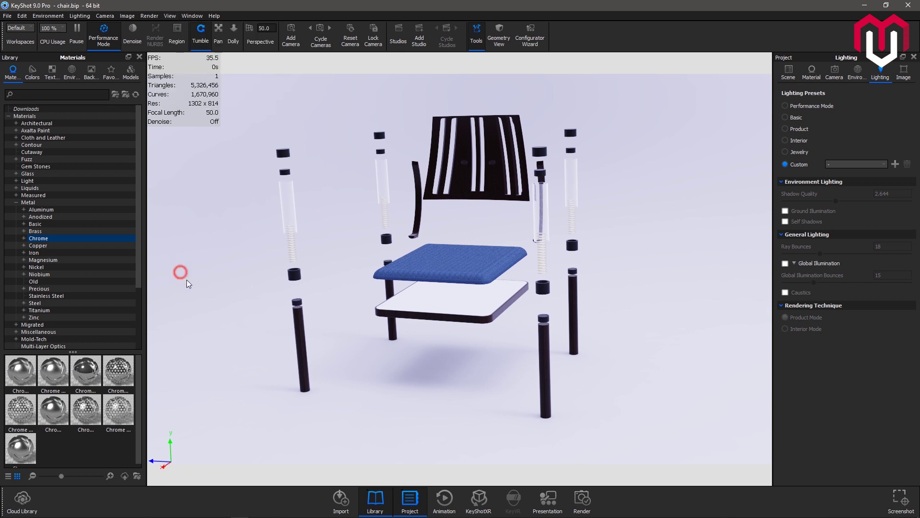
mouse_move(205, 456)
mouse_down()
mouse_move(241, 433)
mouse_move(248, 411)
mouse_move(304, 421)
mouse_move(414, 475)
mouse_move(211, 455)
mouse_up()
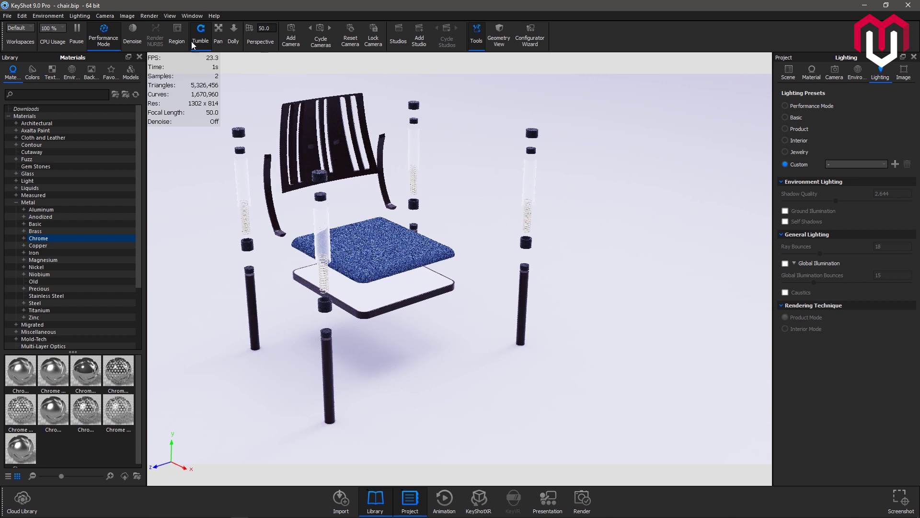
click(174, 18)
mouse_move(184, 17)
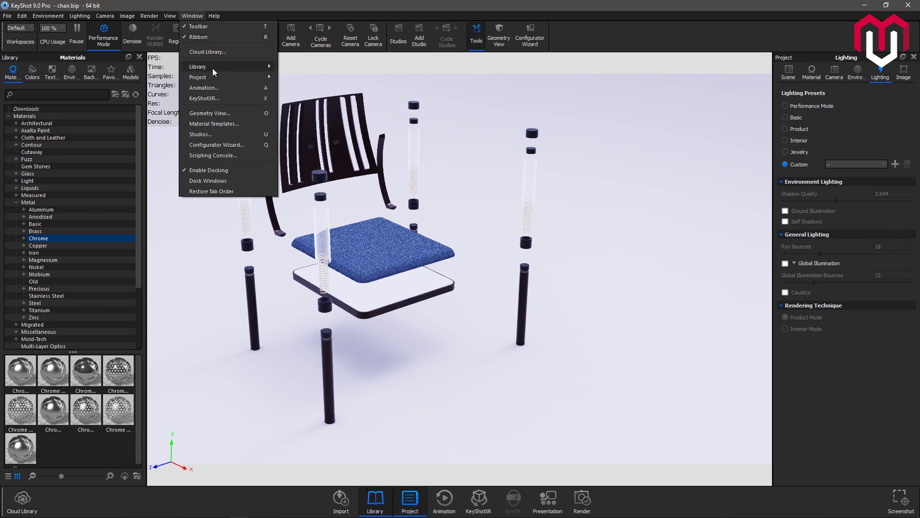
Hide the ribbon toolbar and turn it back on via the Window menu
mouse_move(213, 68)
click(199, 20)
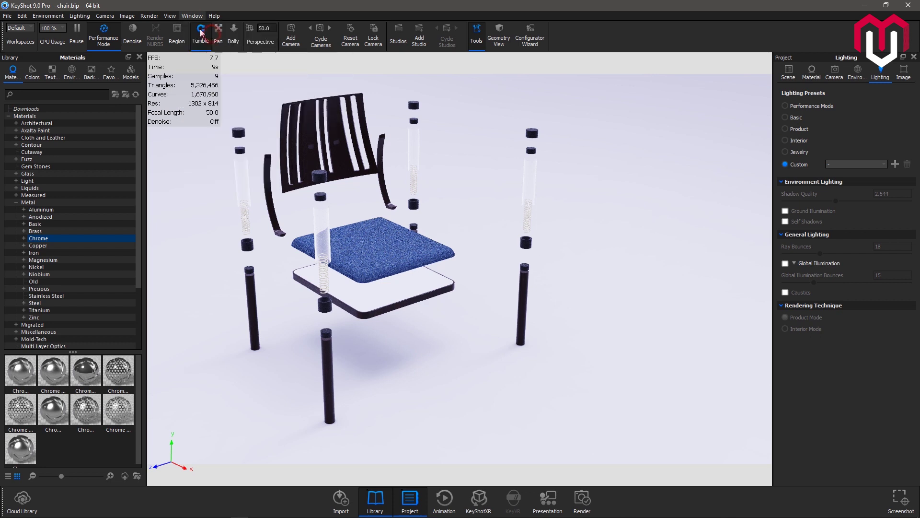
key(t)
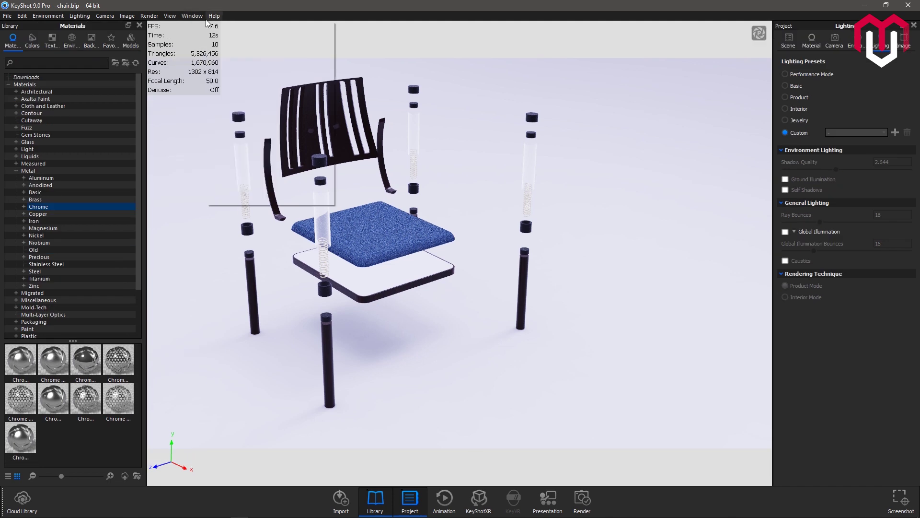
click(191, 16)
click(198, 37)
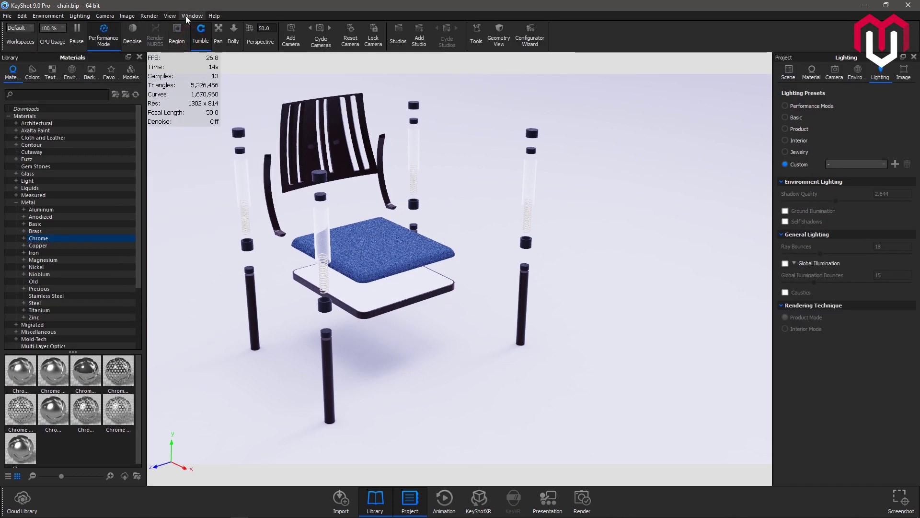
Show the Colors library, briefly switch to Materials, then display the Studio environments
click(186, 16)
mouse_move(207, 67)
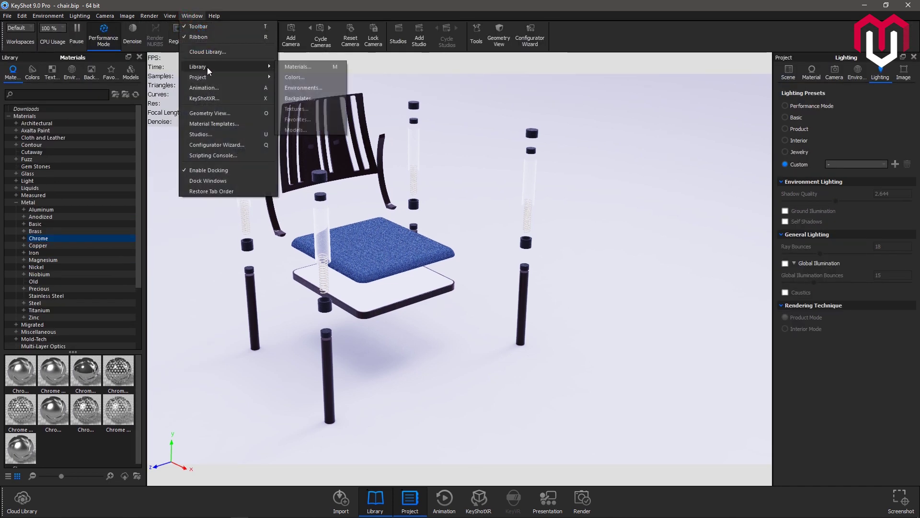
click(293, 77)
click(11, 72)
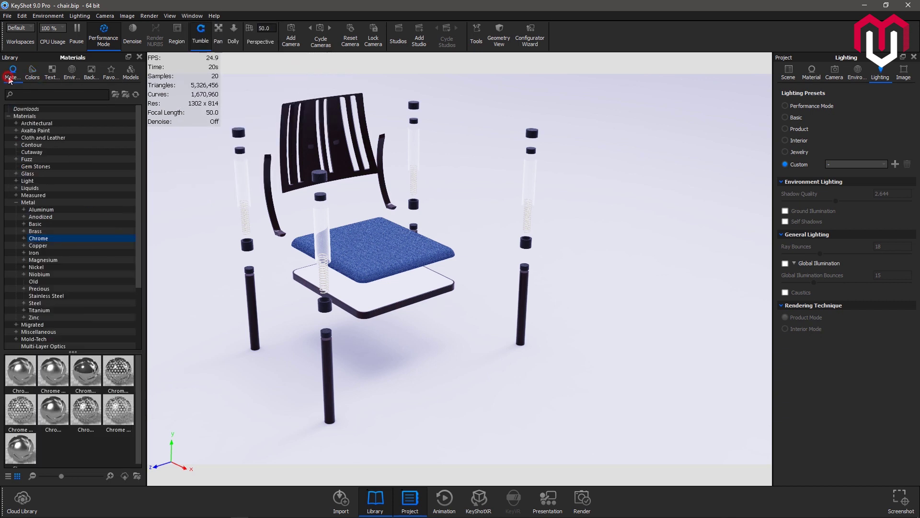
click(32, 72)
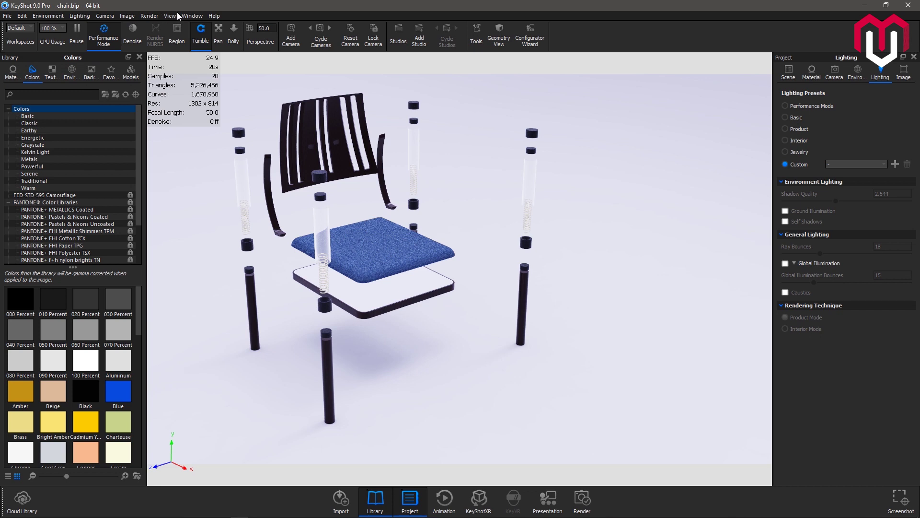
click(192, 16)
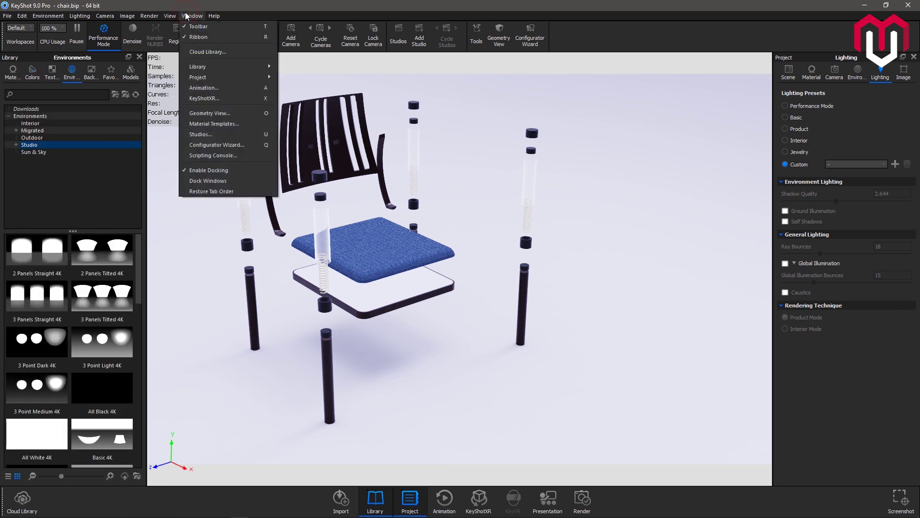
Open and close the KeyShotXR wizard, then browse Help > Learning without choosing anything
click(223, 100)
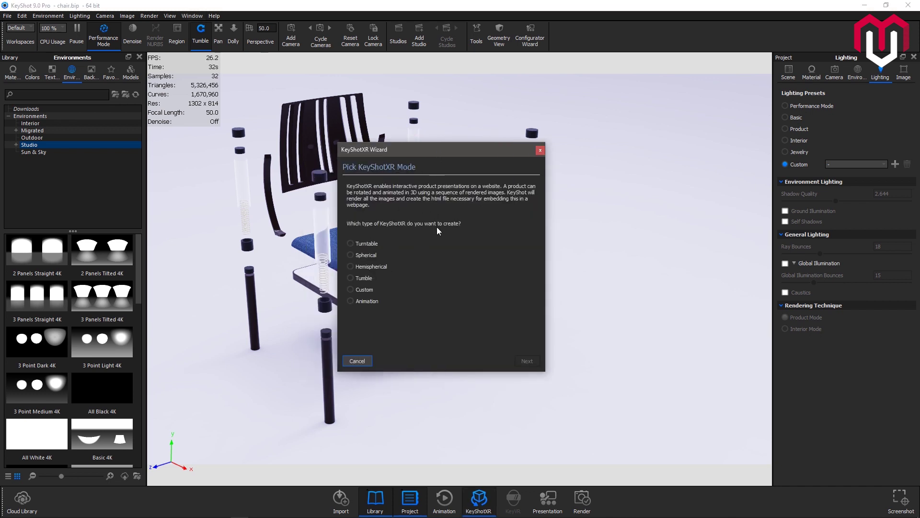
click(540, 150)
click(193, 16)
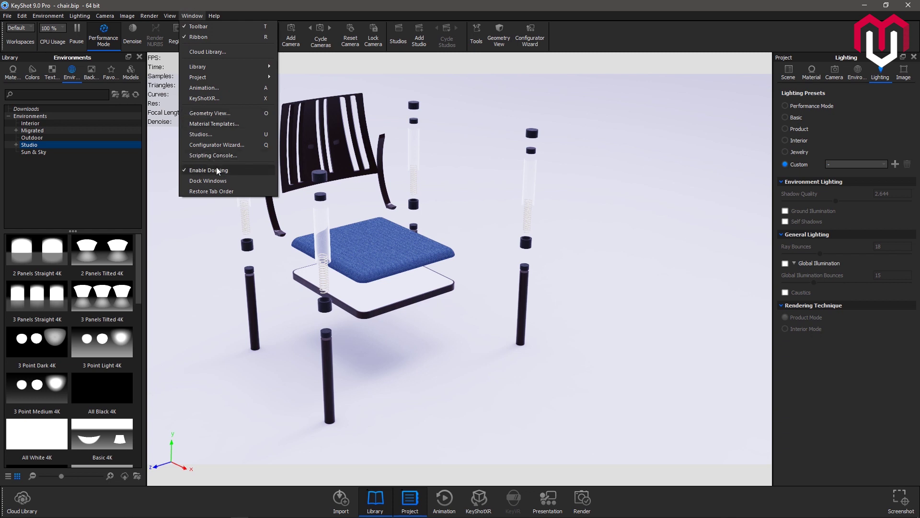
mouse_move(215, 18)
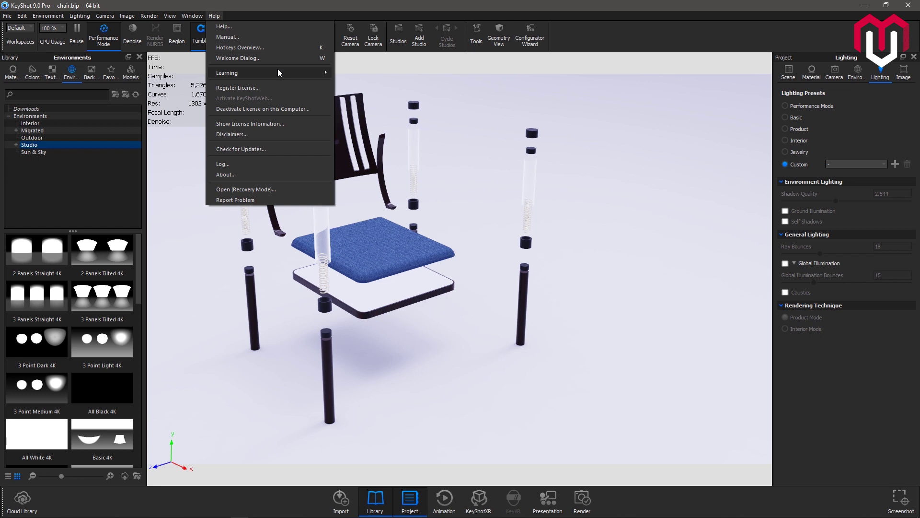
mouse_move(280, 71)
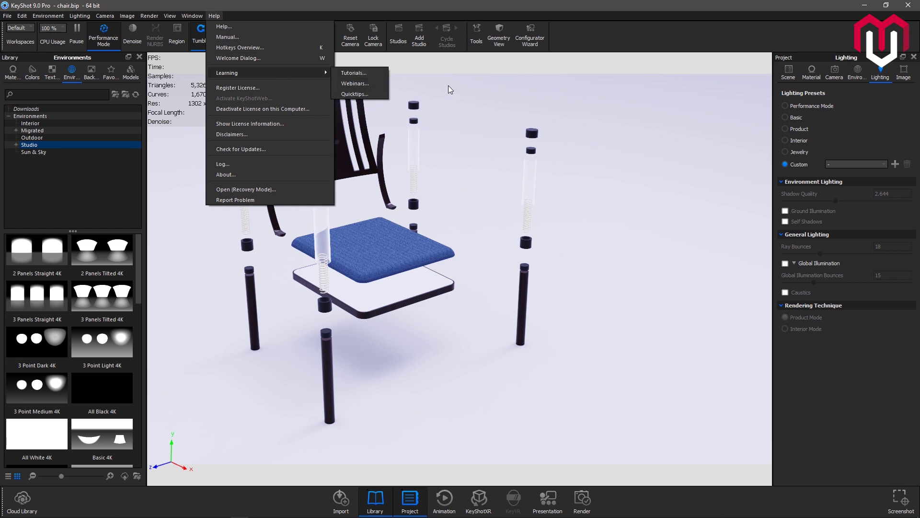
click(606, 93)
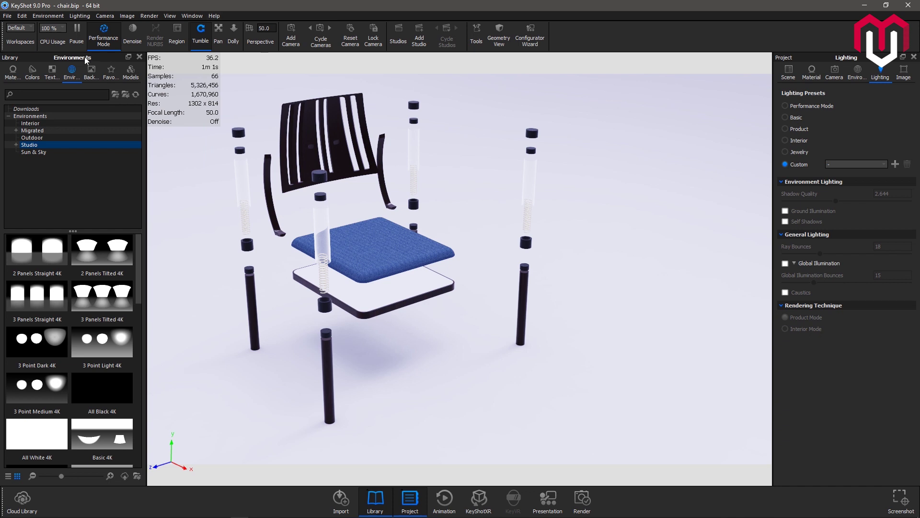
Undock the Library and Project lighting panels into floating windows over the viewport
drag(85, 57, 99, 60)
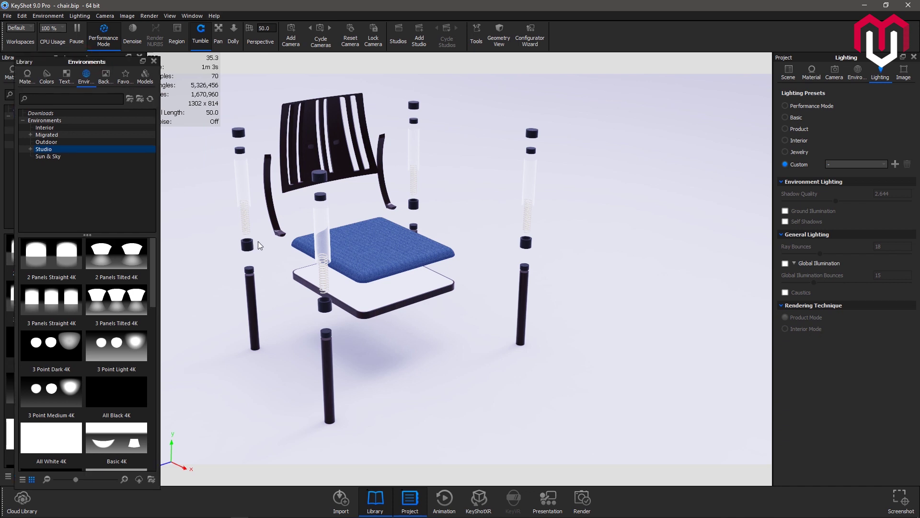
drag(258, 242, 527, 125)
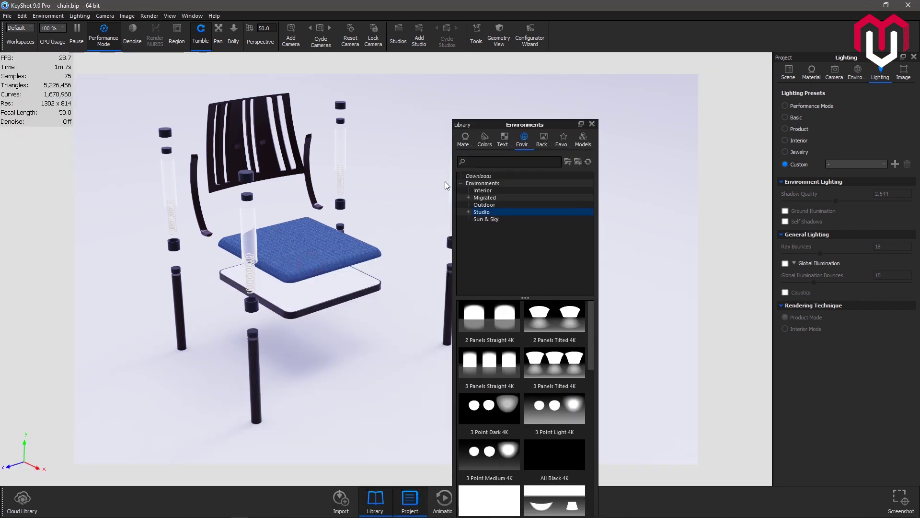
double_click(816, 59)
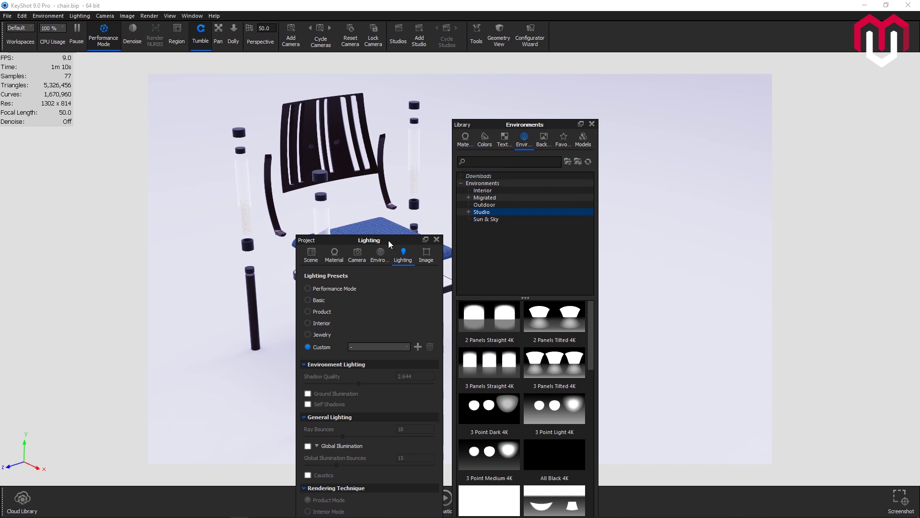
drag(388, 240, 361, 93)
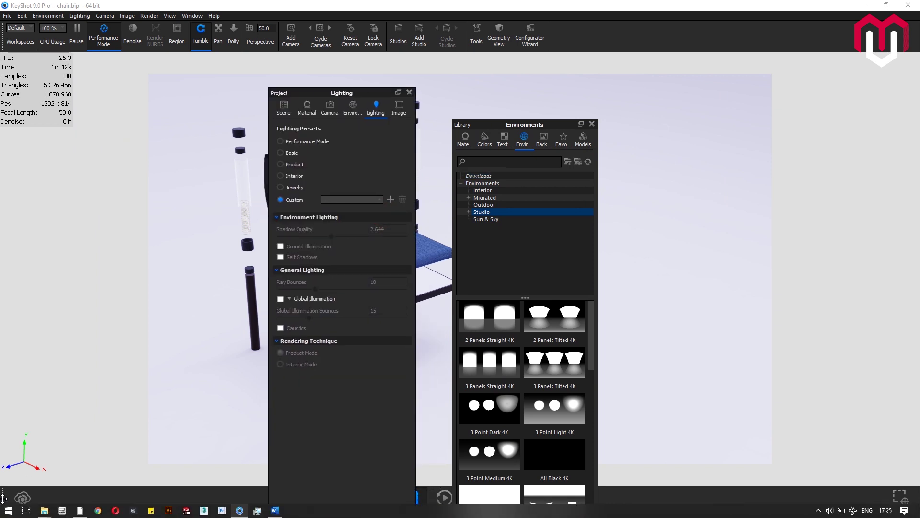
Make the bottom toolbar vertical, dock both panels stacked on the left, and enlarge the library
drag(3, 498, 6, 91)
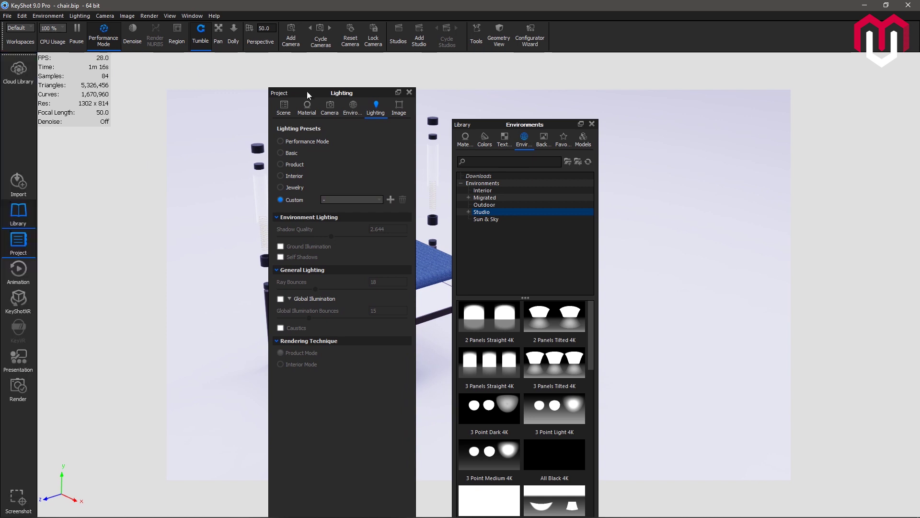
drag(309, 95, 38, 56)
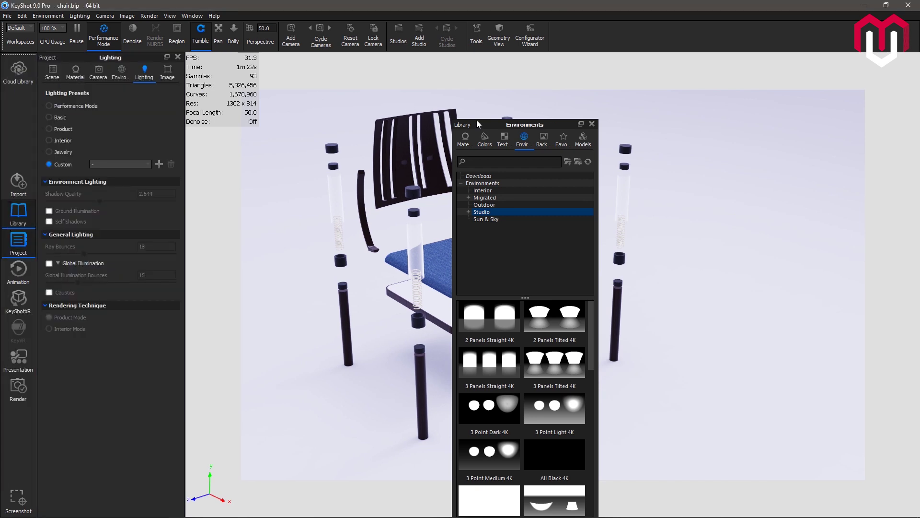
drag(477, 125, 146, 64)
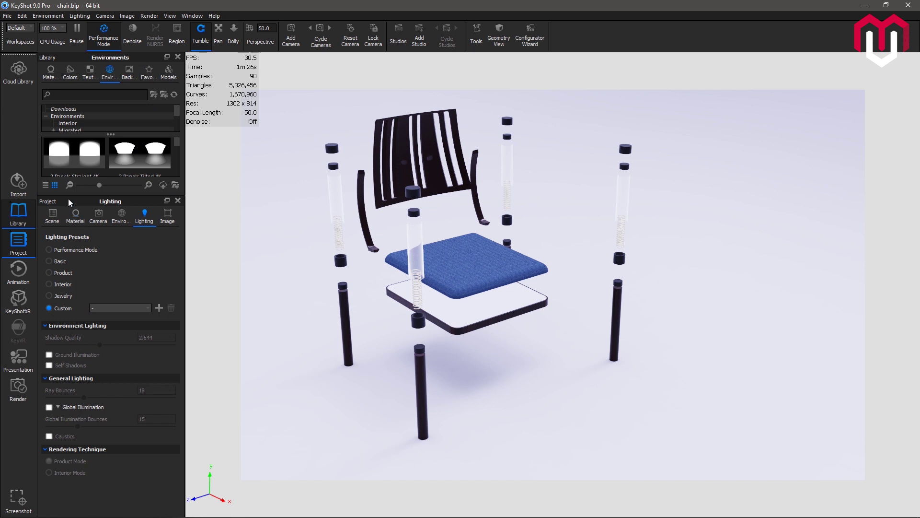
drag(73, 195, 70, 262)
click(183, 16)
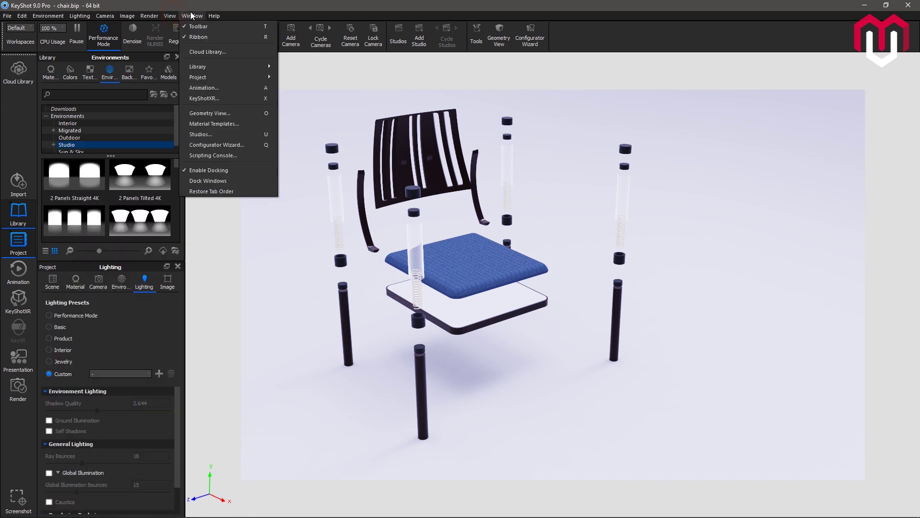
click(183, 17)
click(171, 16)
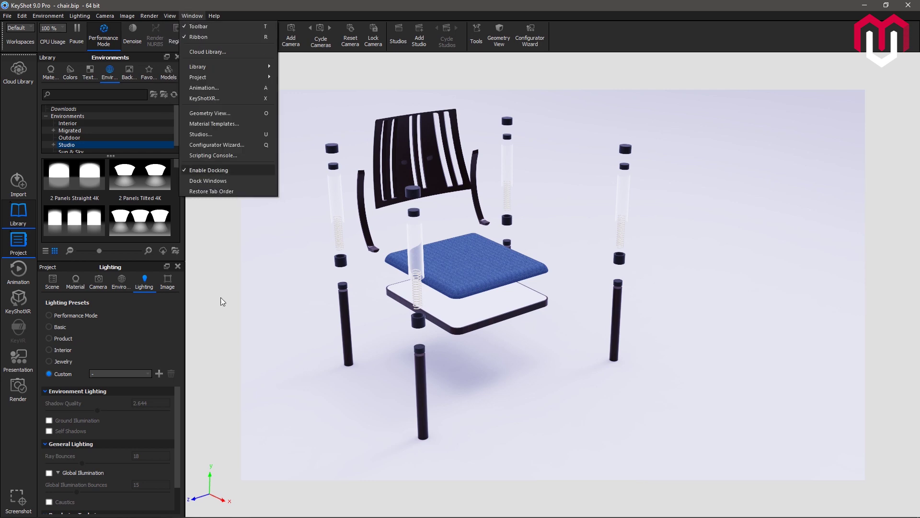